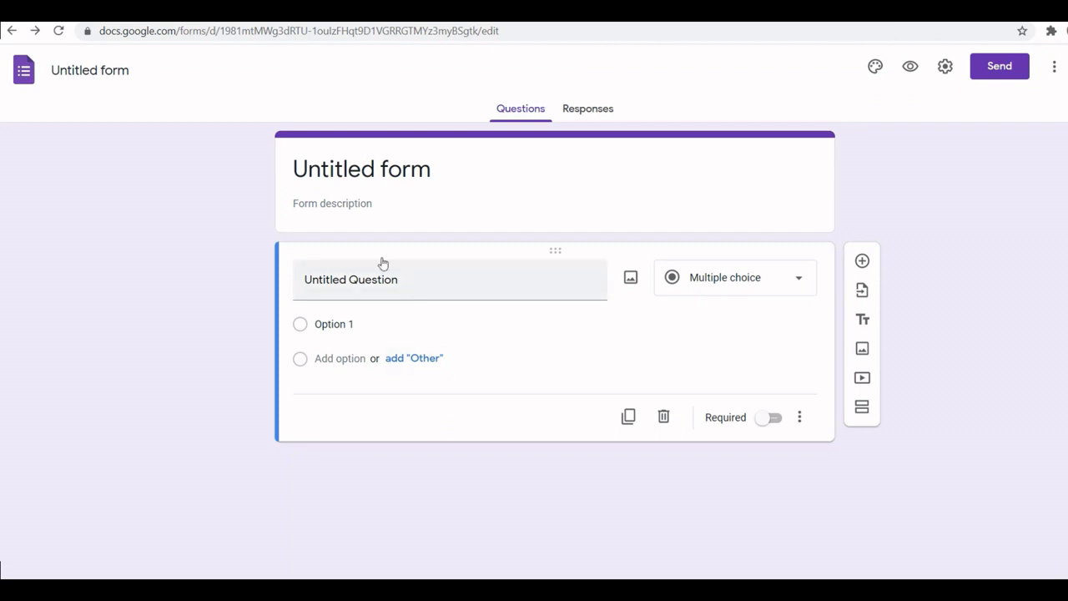
Step: Title the untitled form 'Question paper' with a capital Q
click(108, 71)
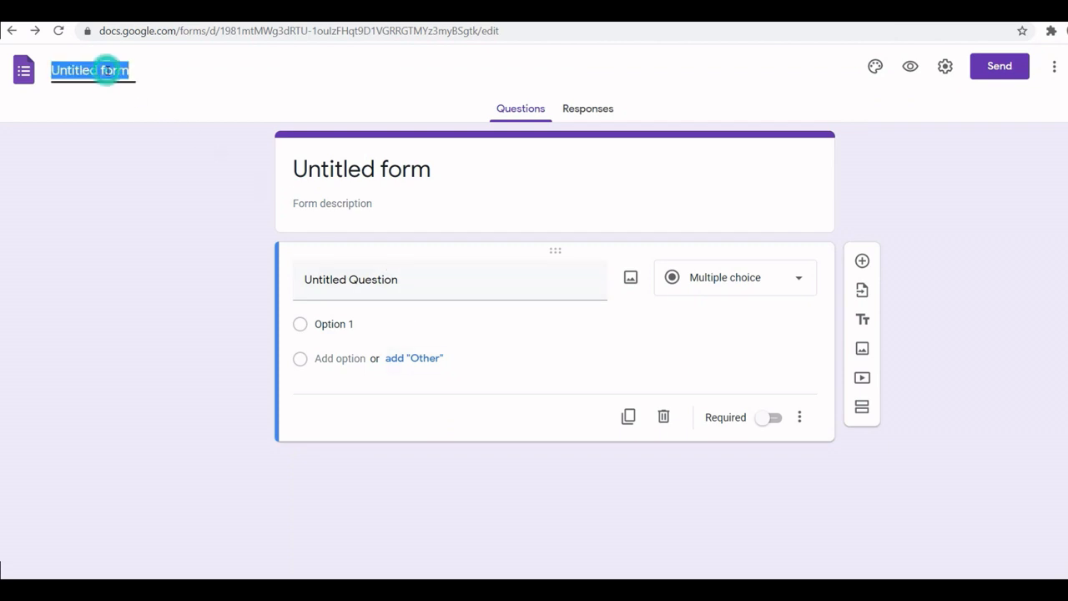
text(question paper)
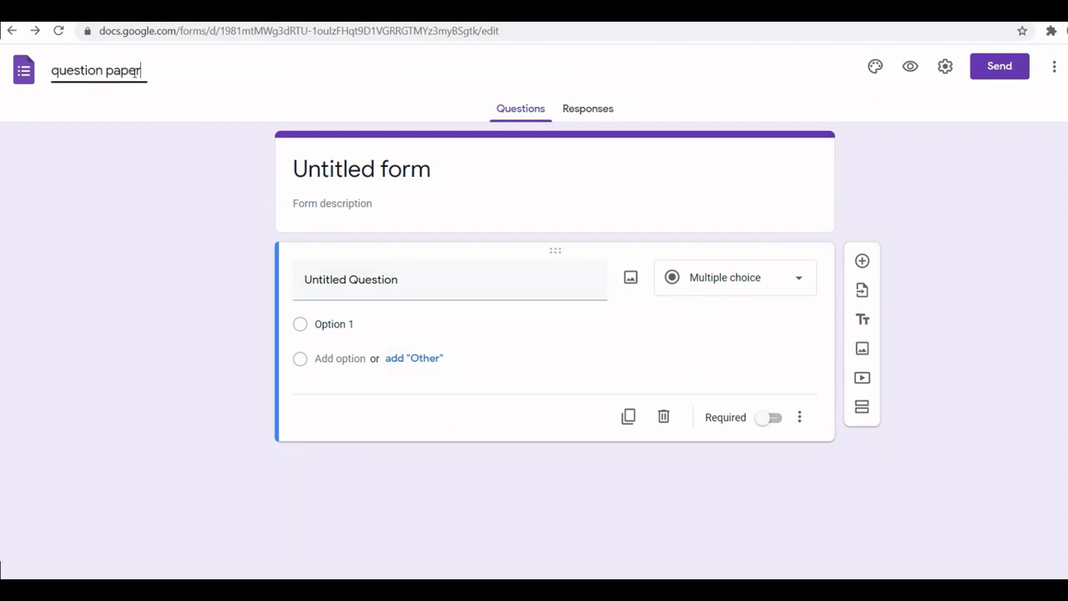
click(58, 72)
key(BackSpace)
text(Q)
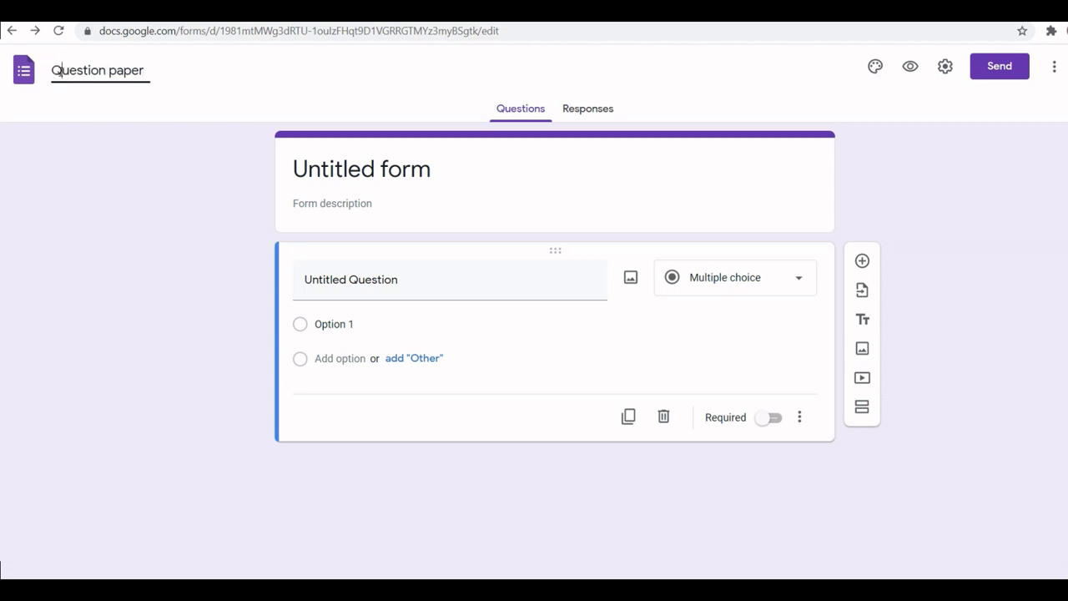
click(183, 100)
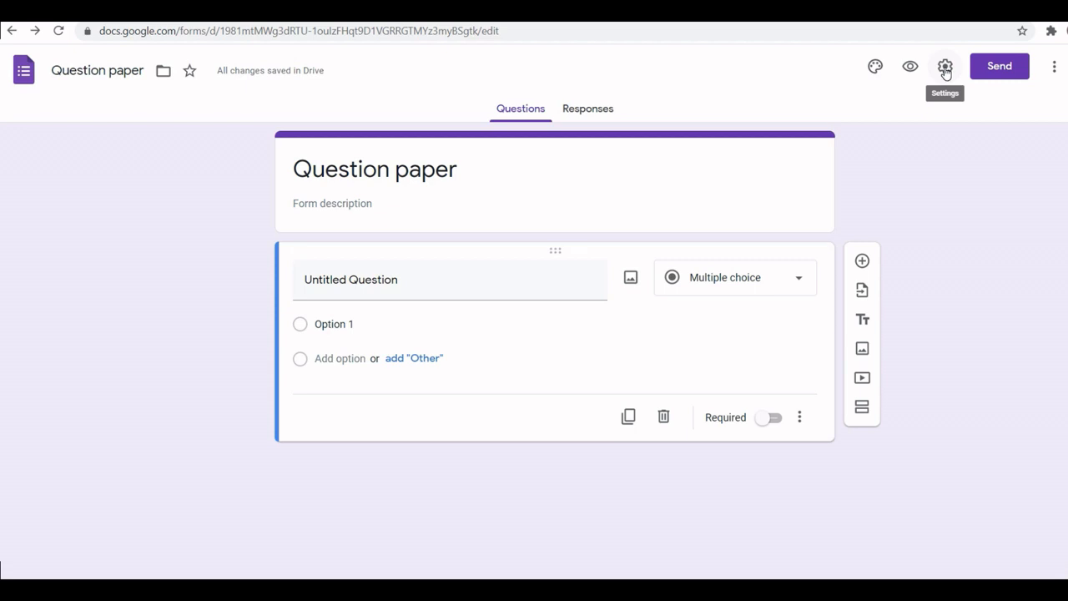
Step: Make the form a quiz that releases grades immediately after each submission, and collect emails
click(945, 71)
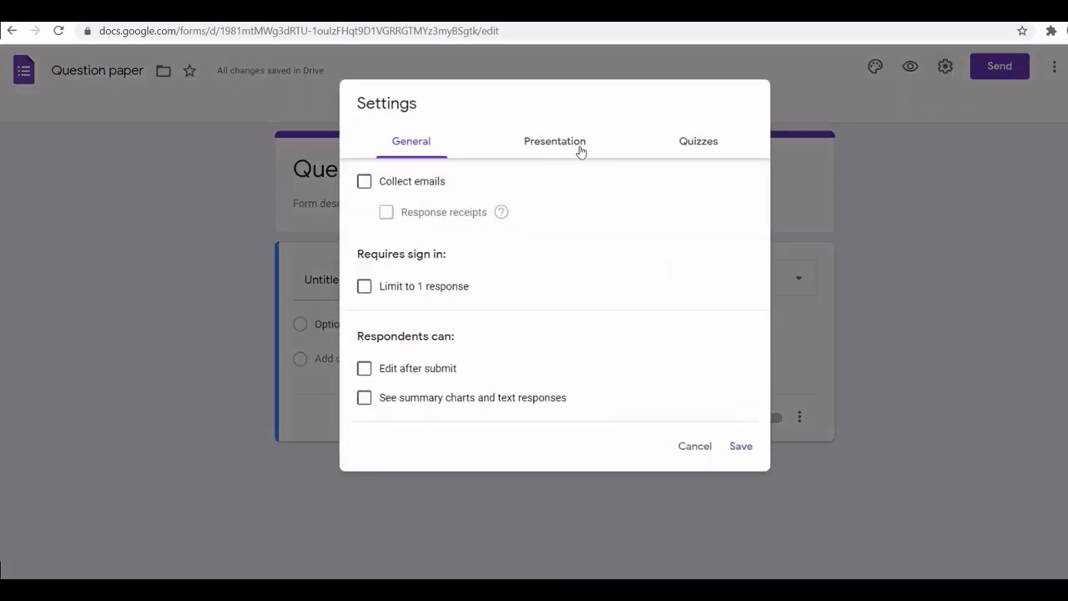
click(706, 141)
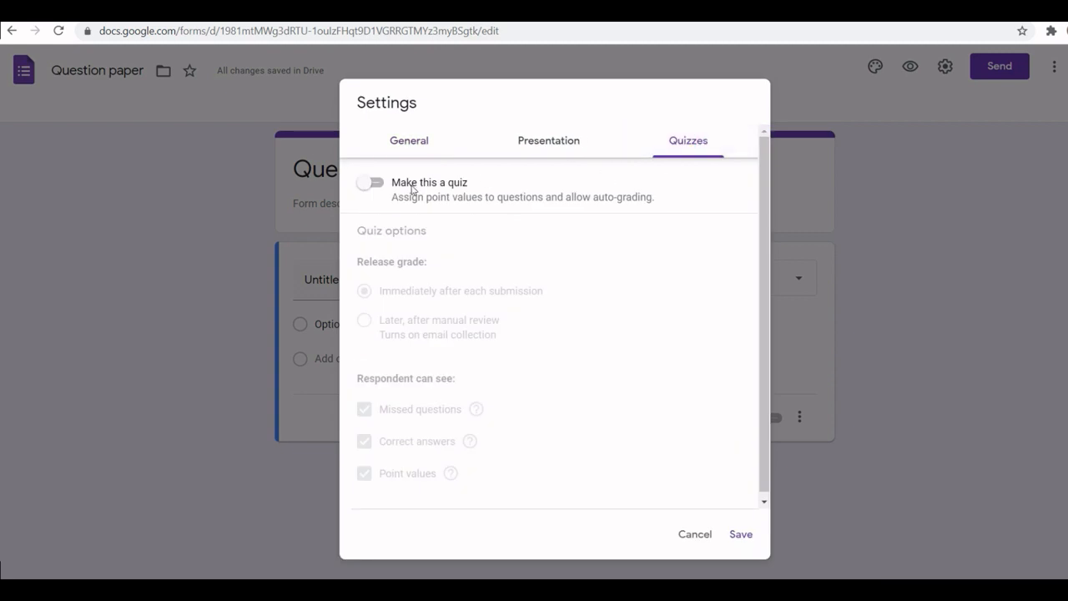
click(368, 183)
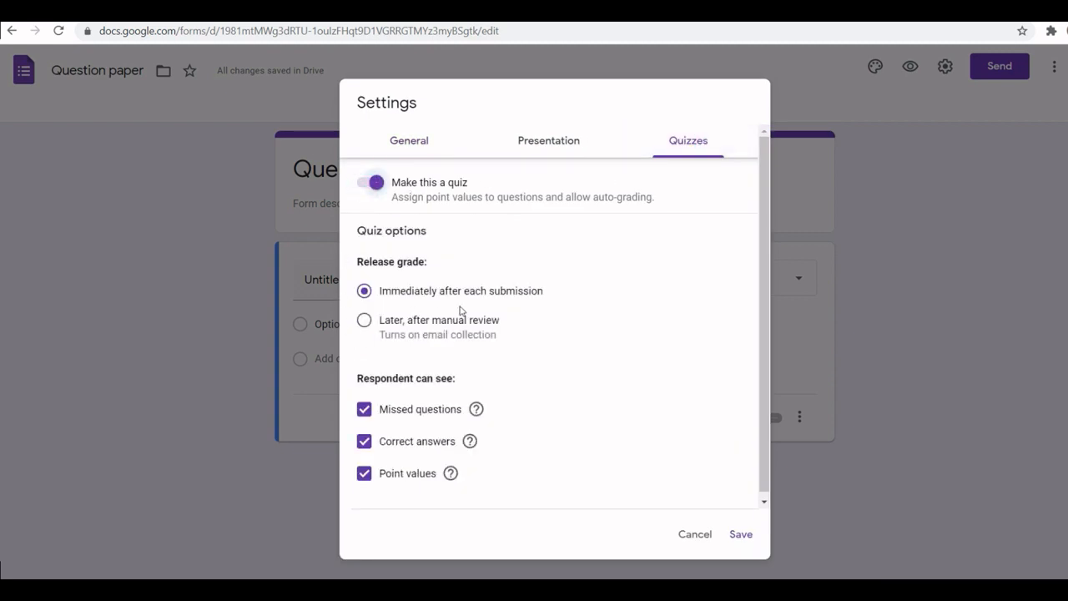
click(364, 319)
click(363, 292)
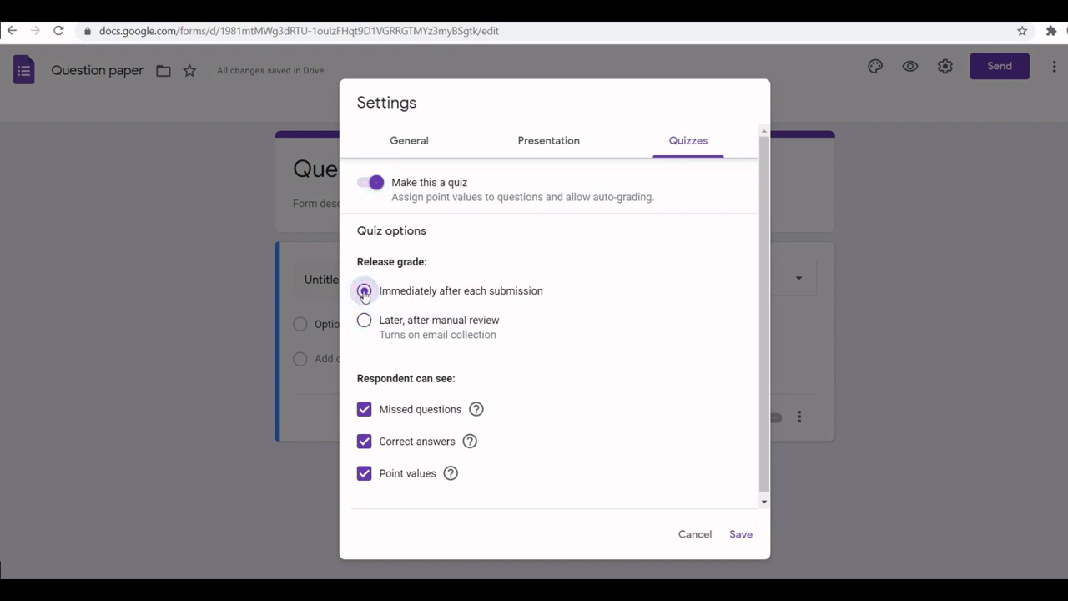
click(536, 143)
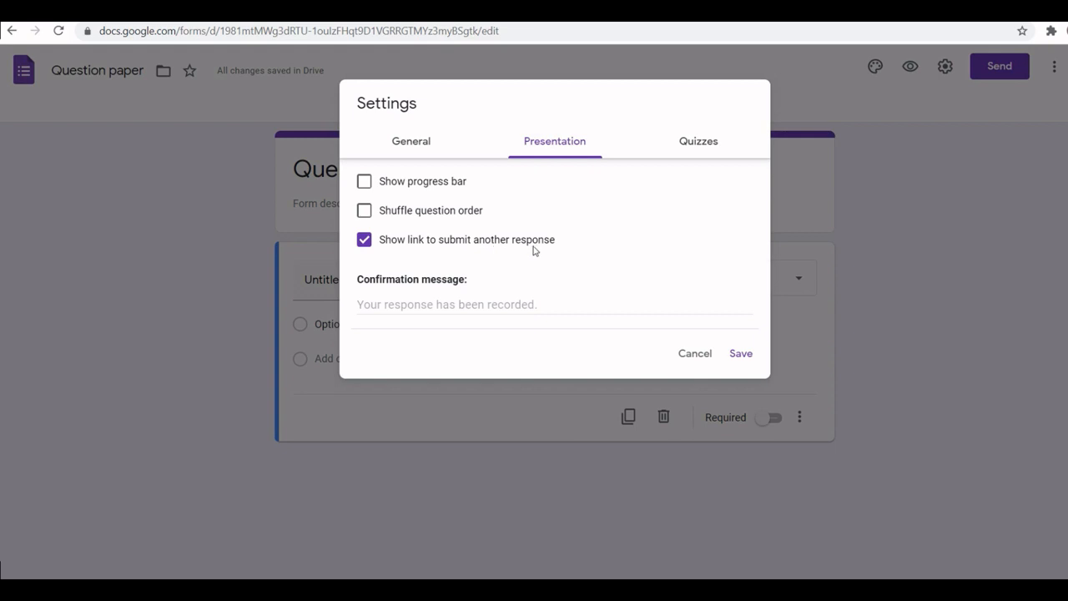
click(421, 145)
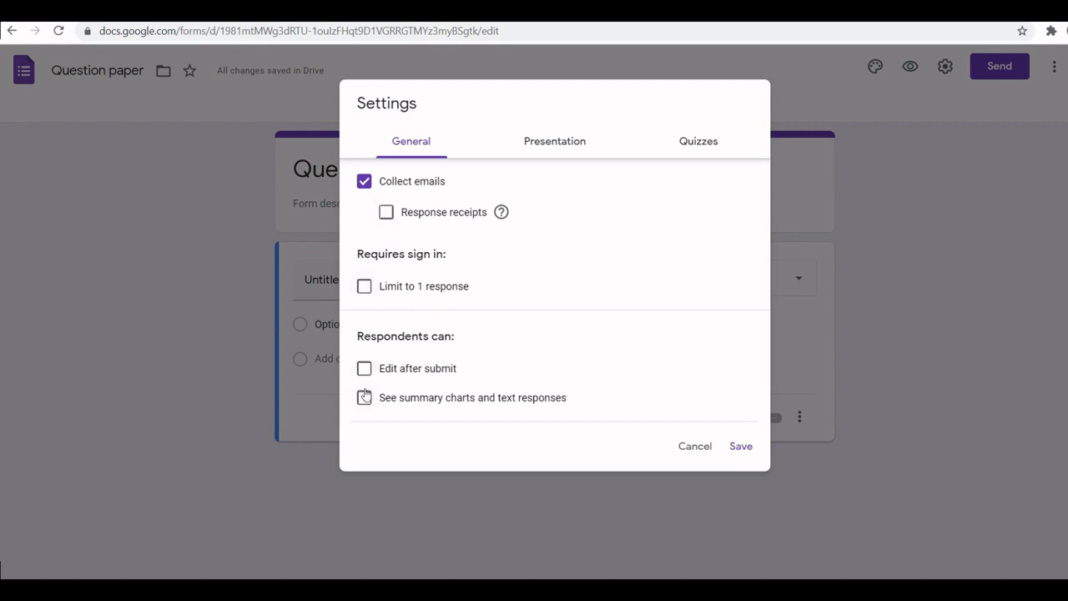
click(740, 450)
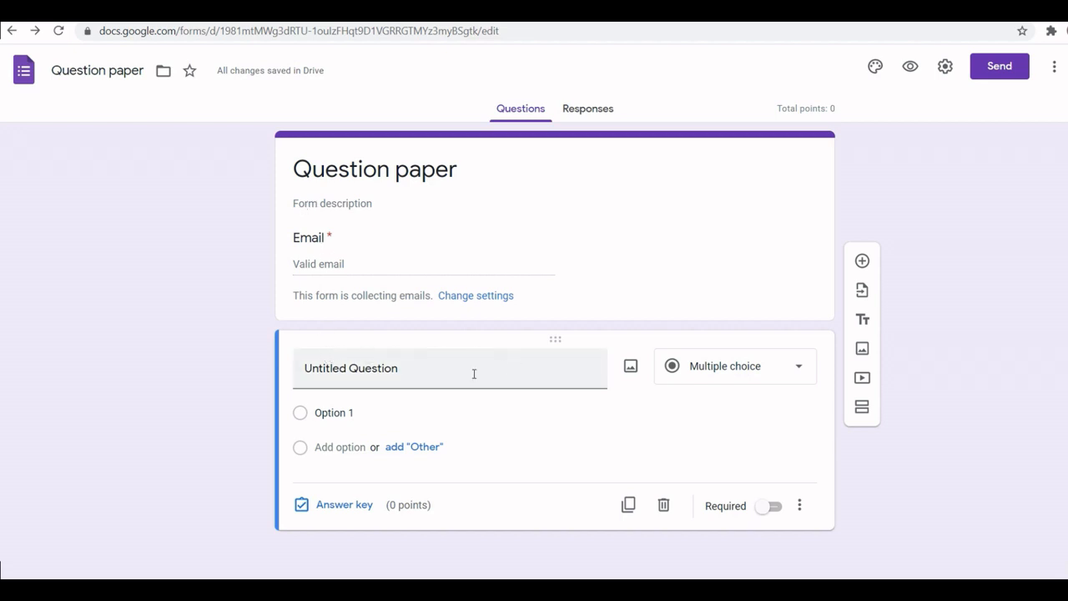
Step: Ask 'What is the month after May?' with options January, June, September and December
click(377, 370)
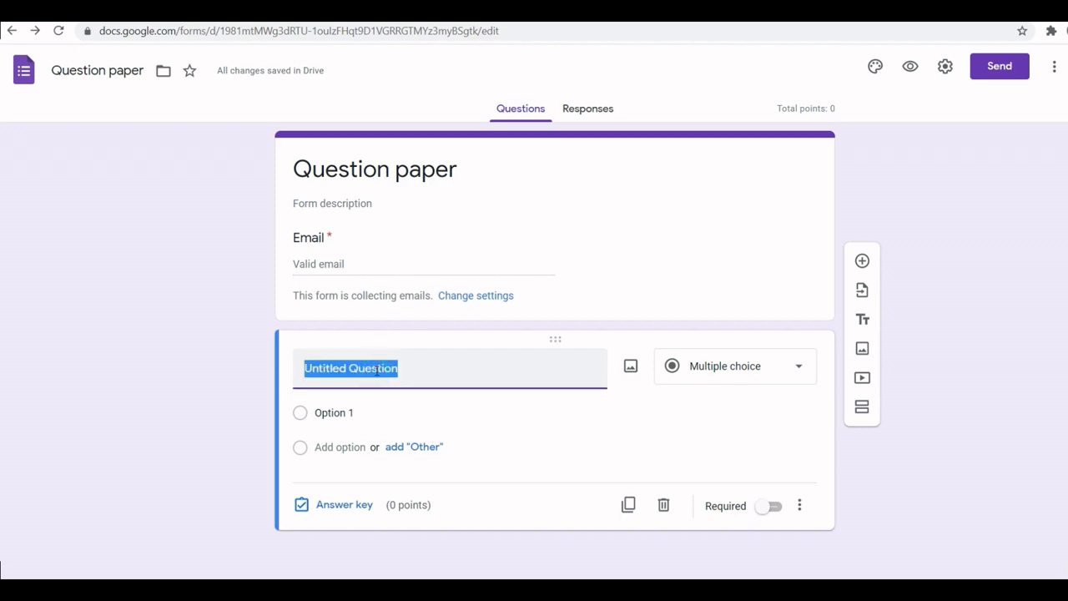
text(What)
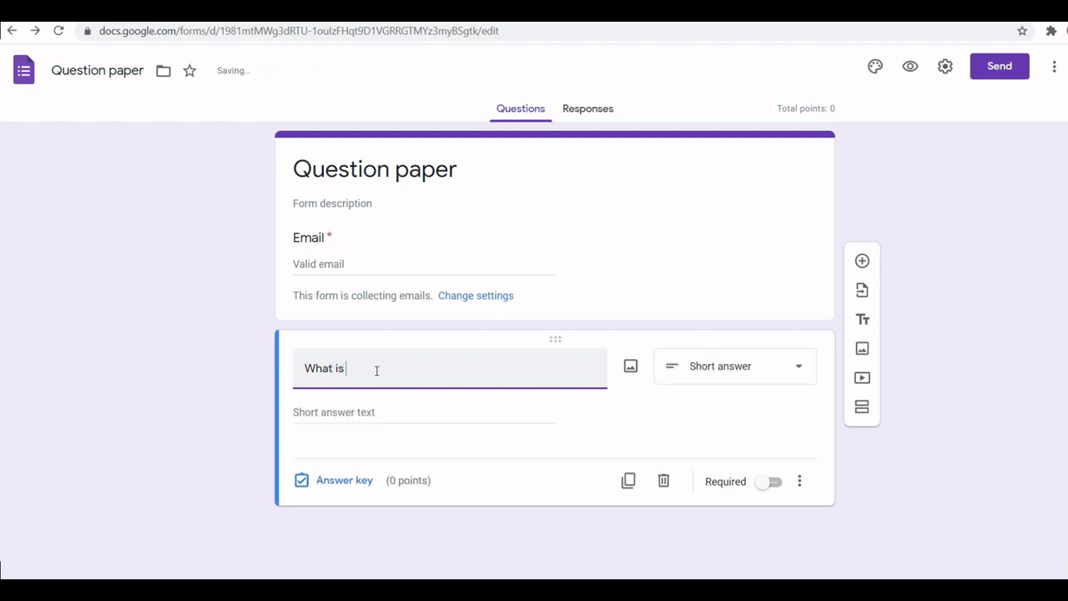
text( is the)
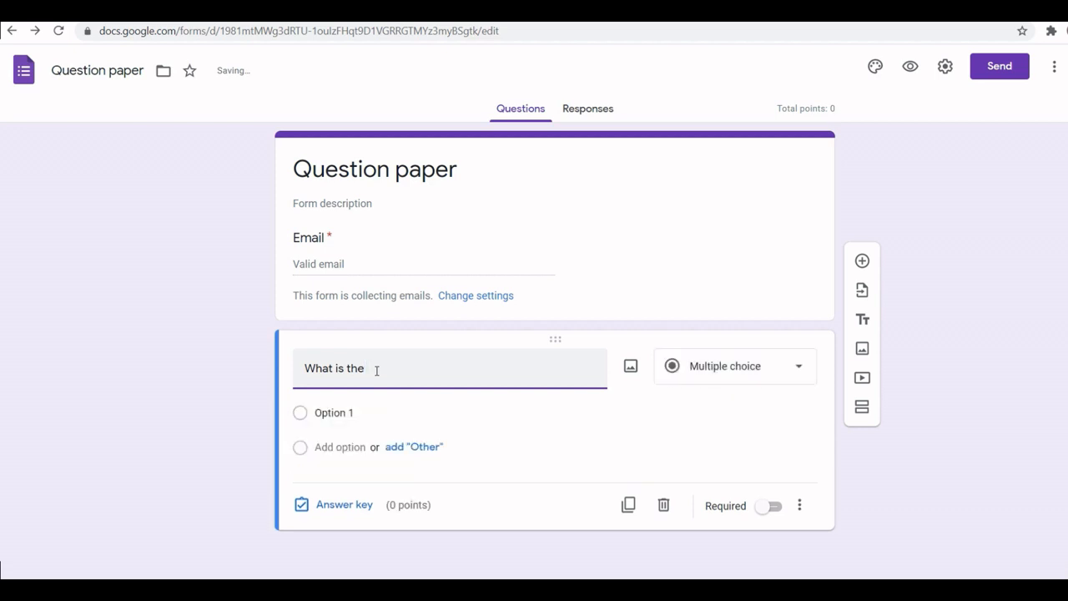
text( month)
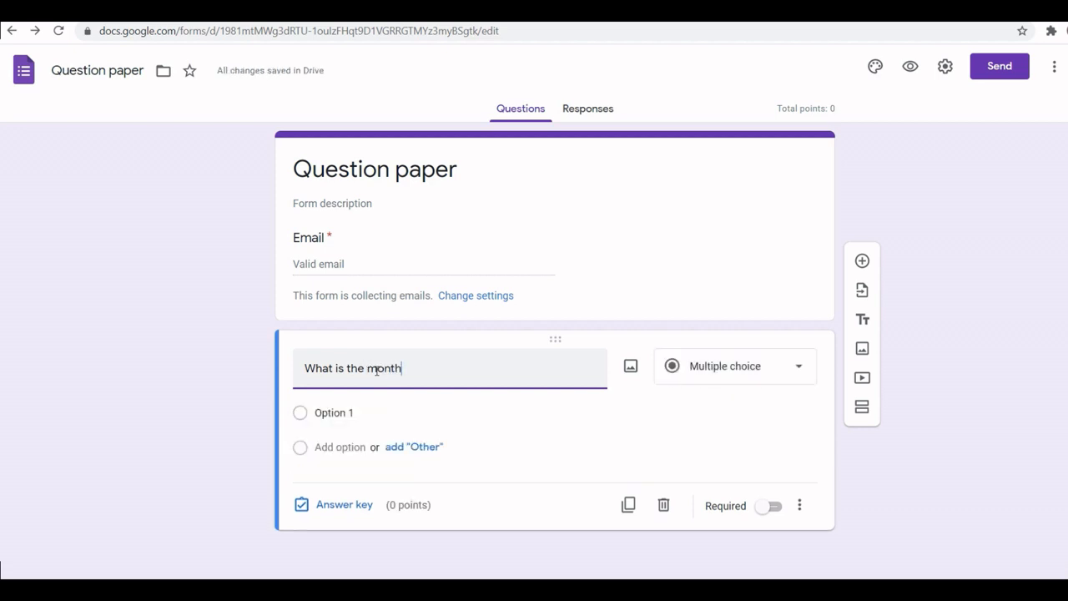
text( aft)
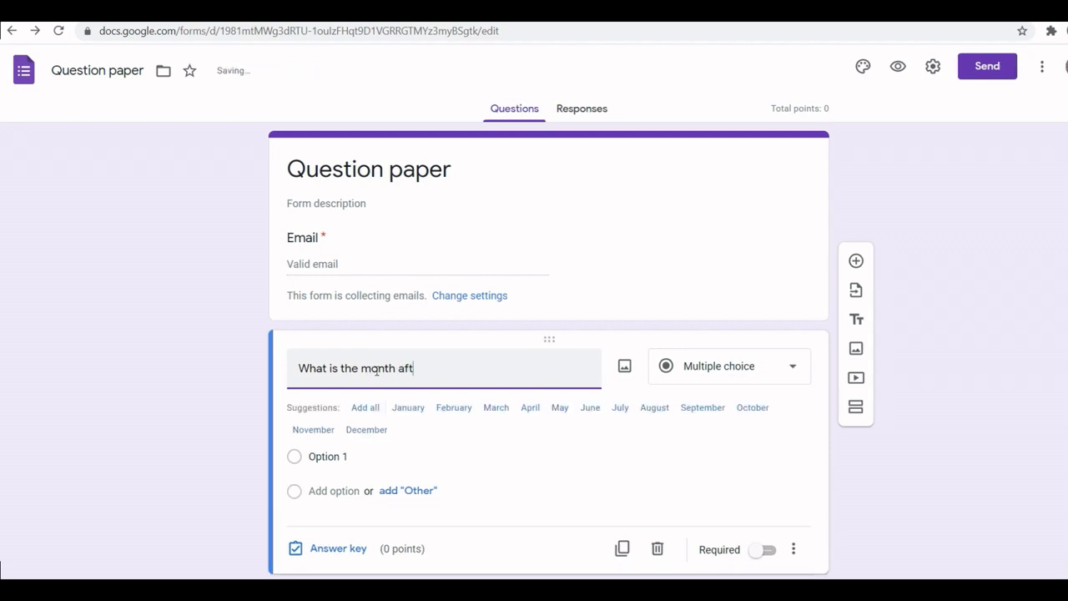
text(er Ma)
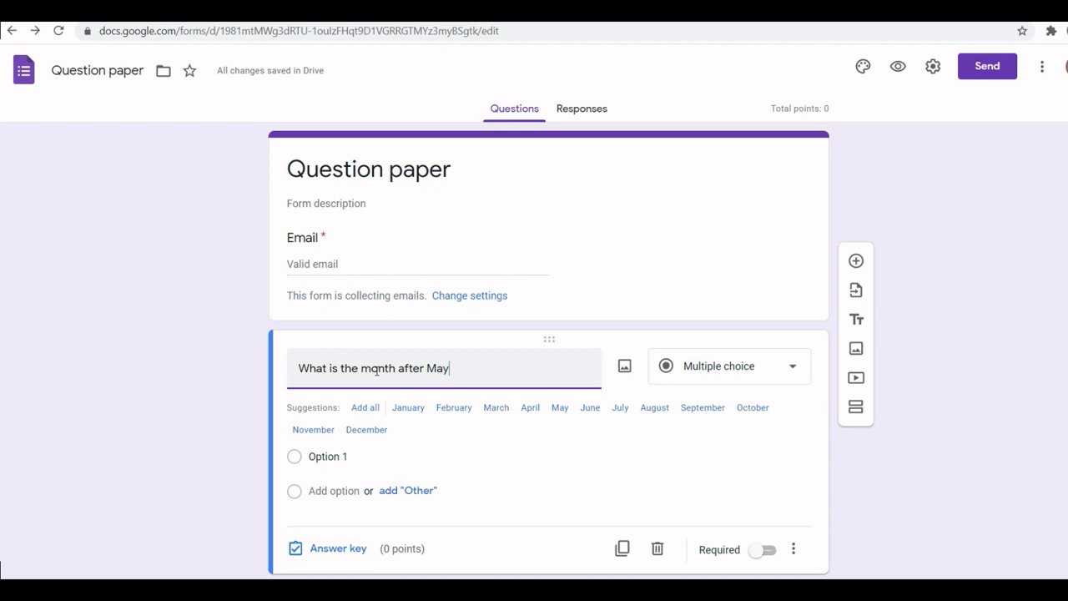
text(y)
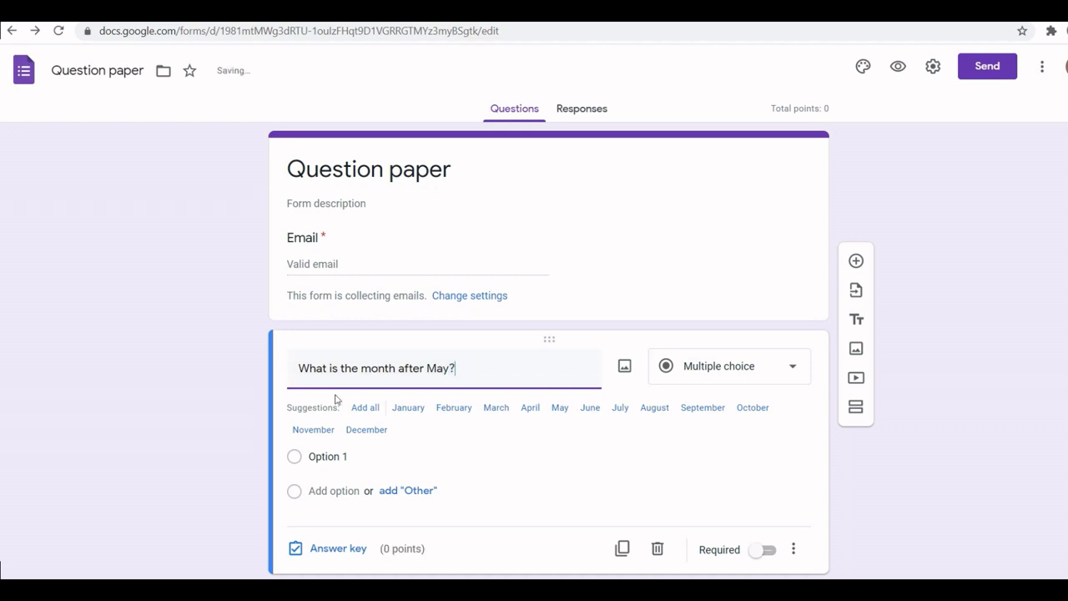
click(411, 410)
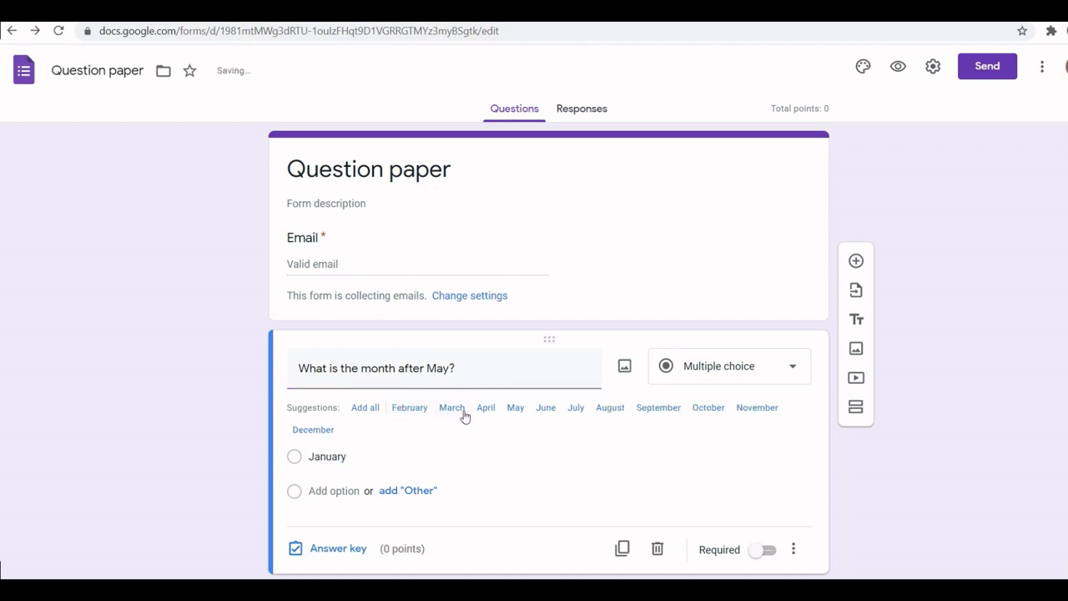
click(547, 409)
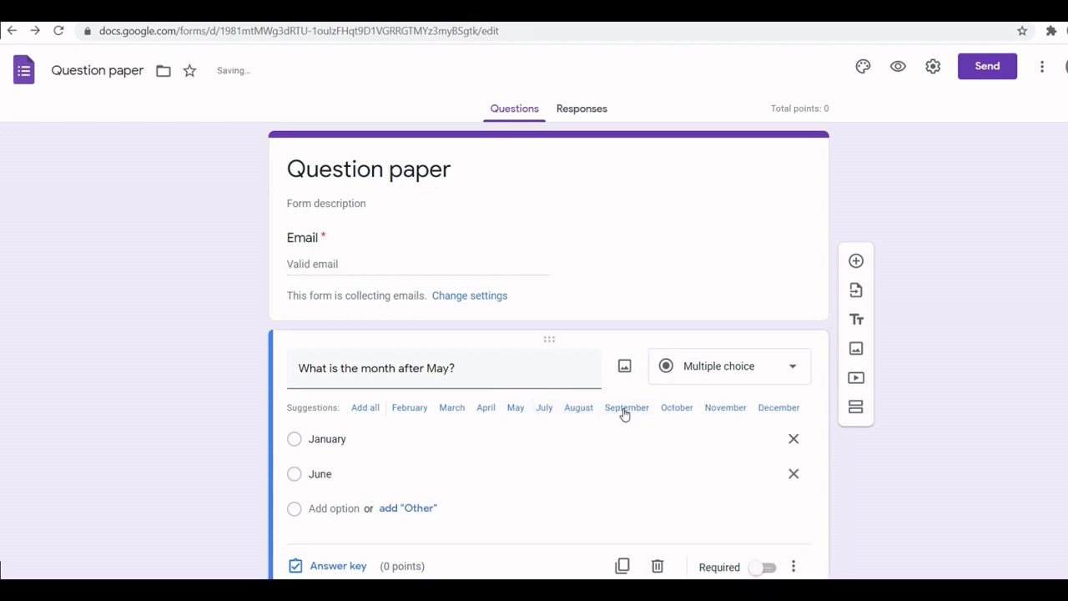
click(624, 410)
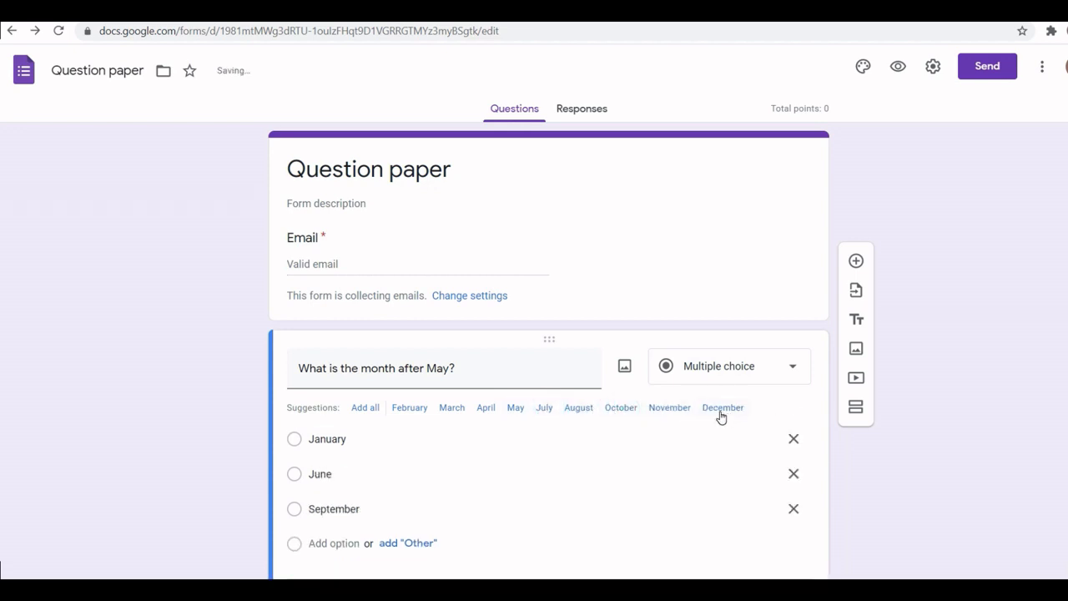
click(722, 412)
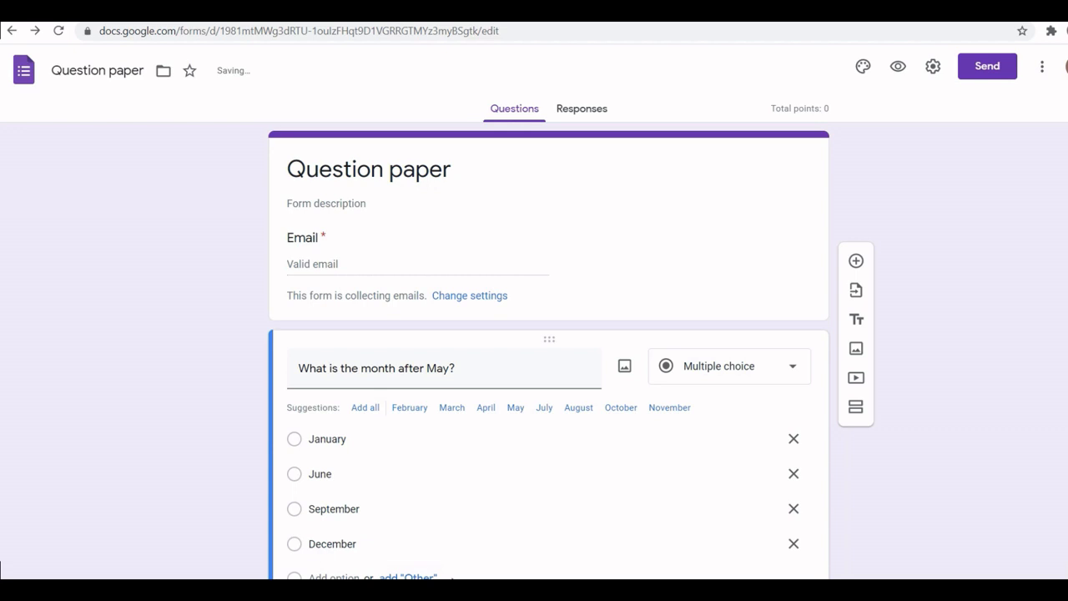
scroll(1044, 419, down, 2)
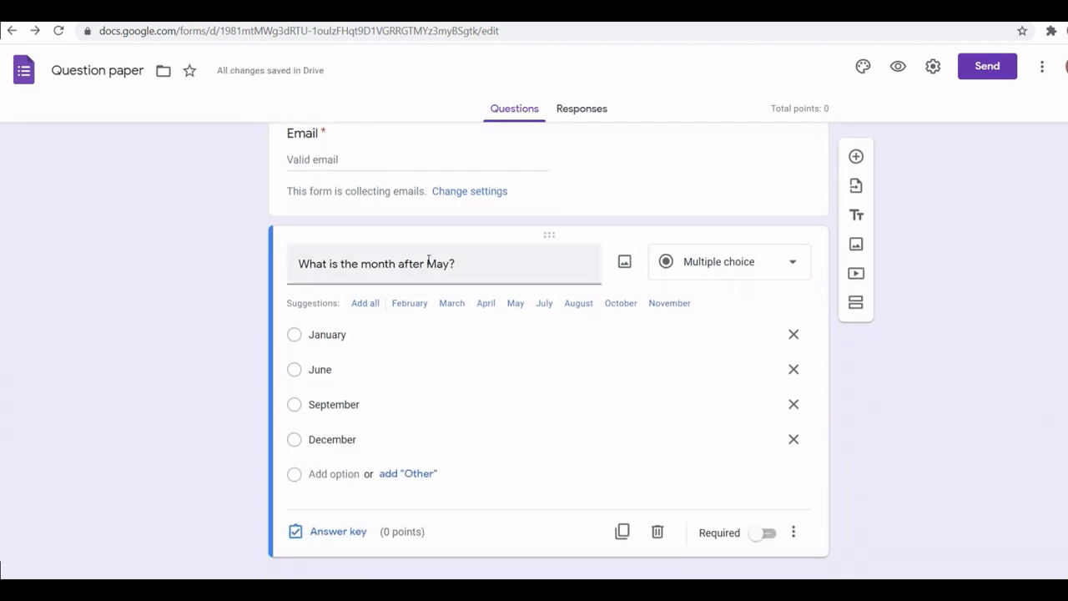
Step: In the answer key, mark June correct and make the question worth 2 points
triple_click(300, 264)
click(182, 341)
click(327, 536)
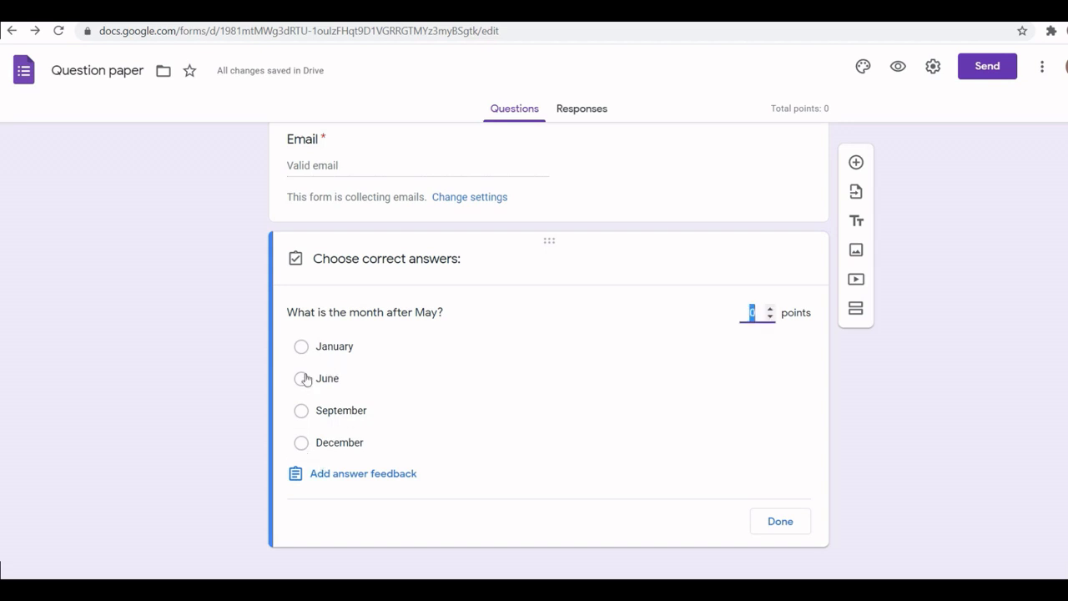
click(304, 381)
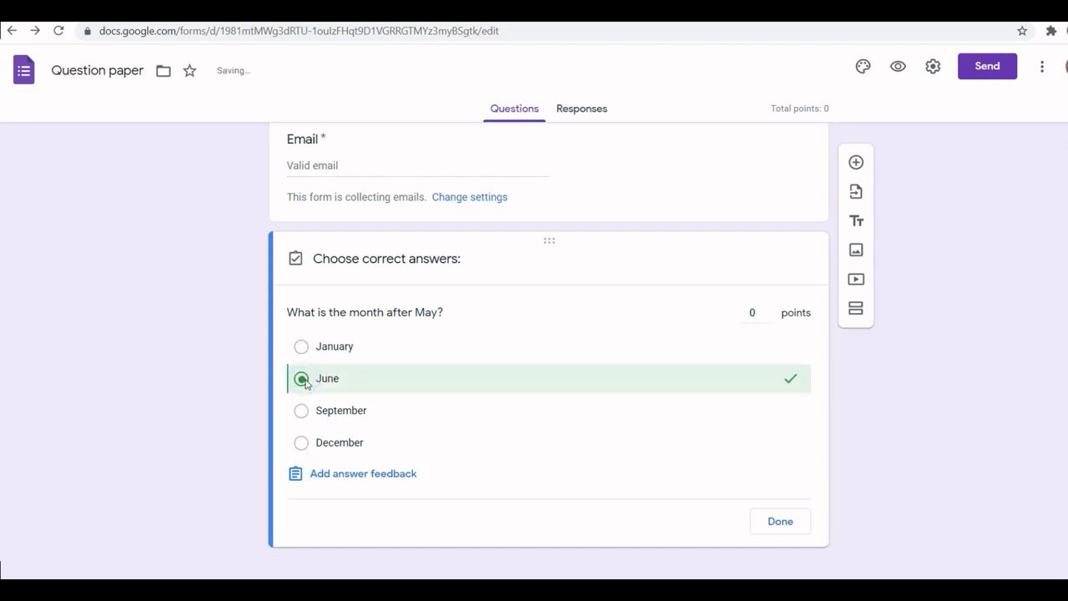
click(756, 311)
text(2)
click(780, 524)
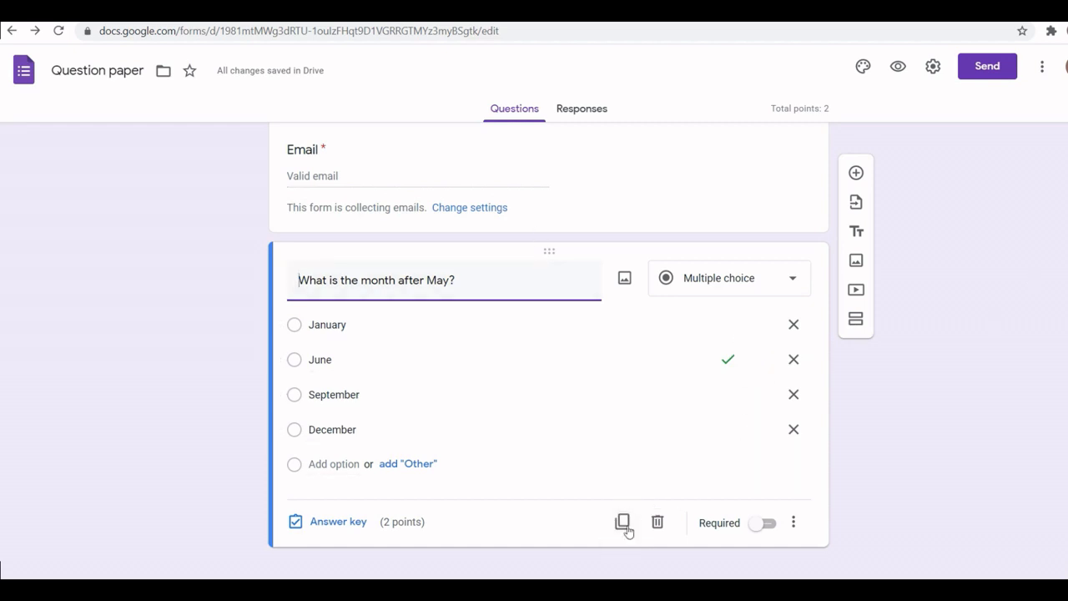
Step: Leave the month-after-May question optional and bring up its answer feedback editor
click(756, 529)
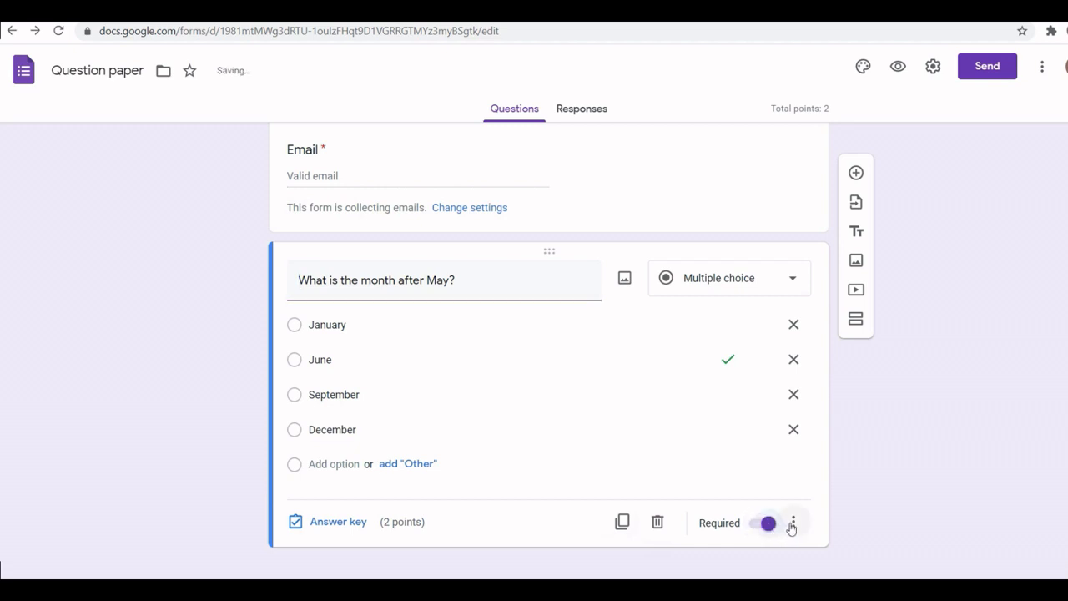
click(773, 529)
click(772, 529)
click(767, 525)
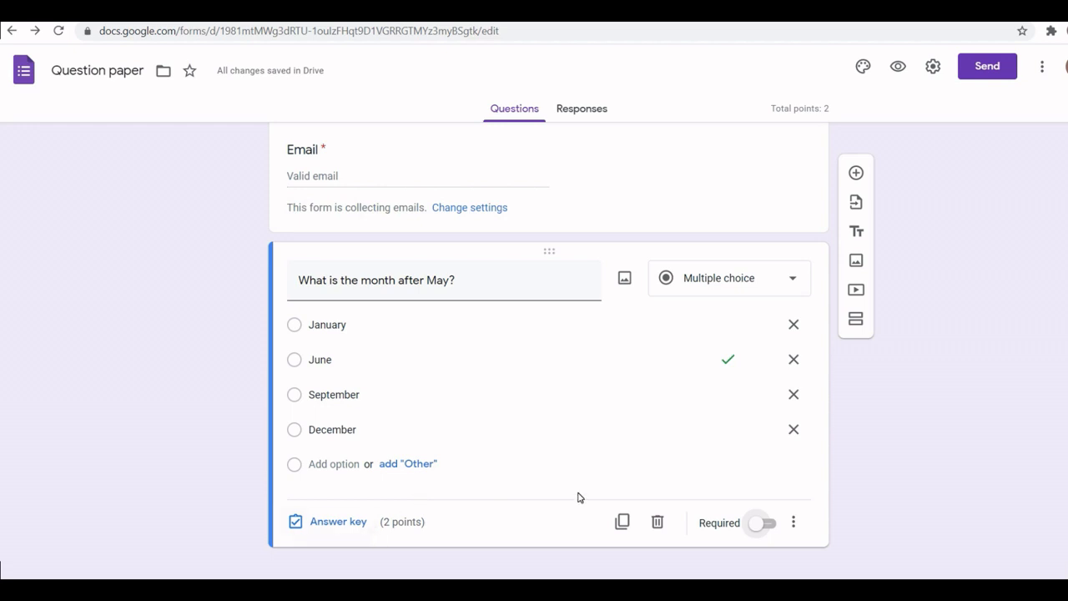
click(329, 521)
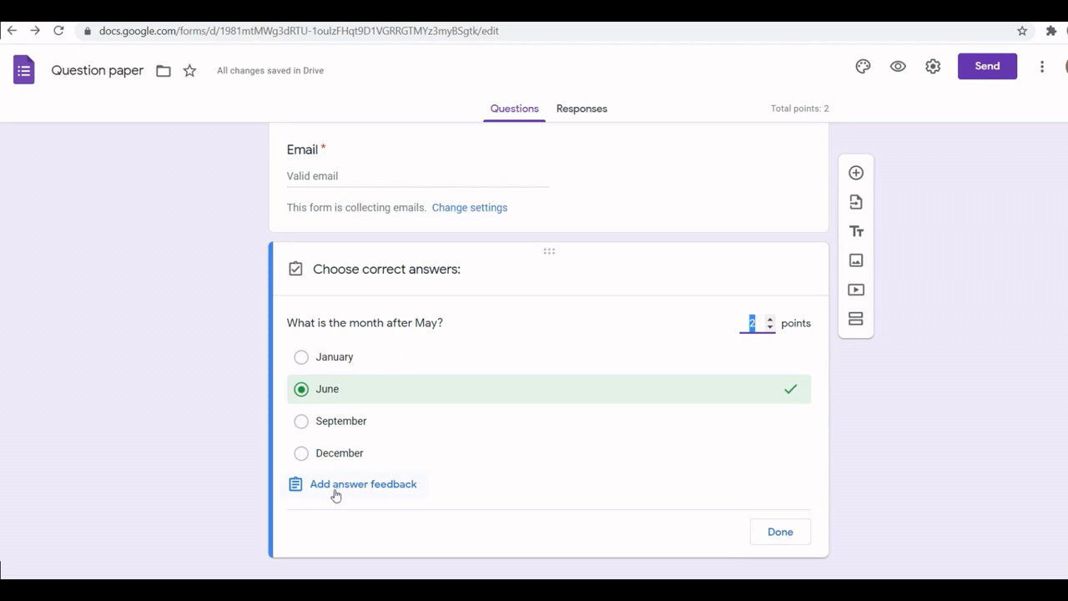
click(345, 487)
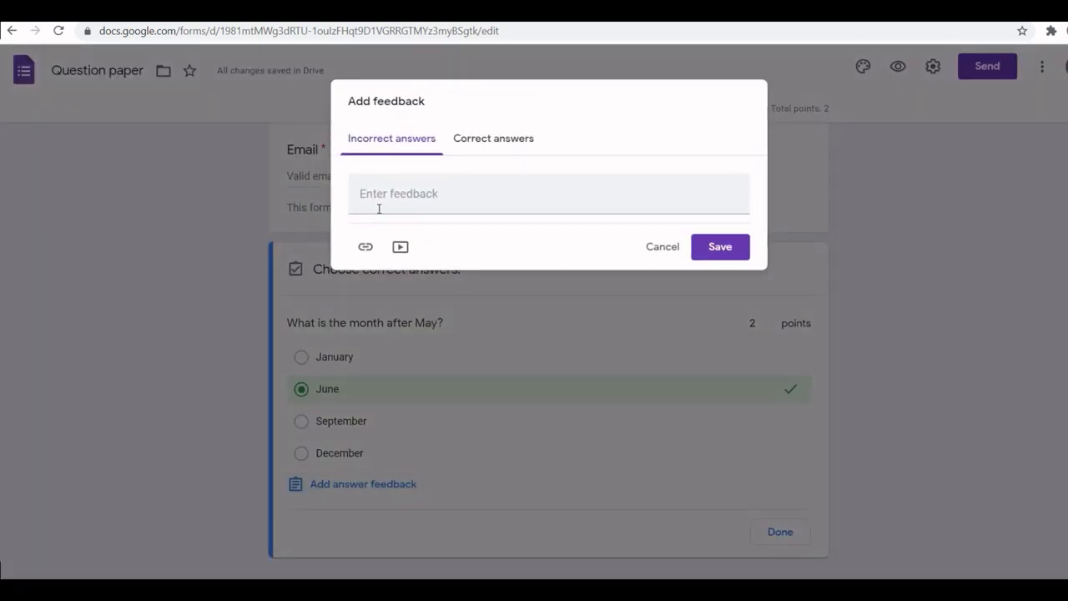
Step: Set feedback 'Your Answer is wrong' for incorrect and 'Your Ans is correct' for correct answers
click(379, 201)
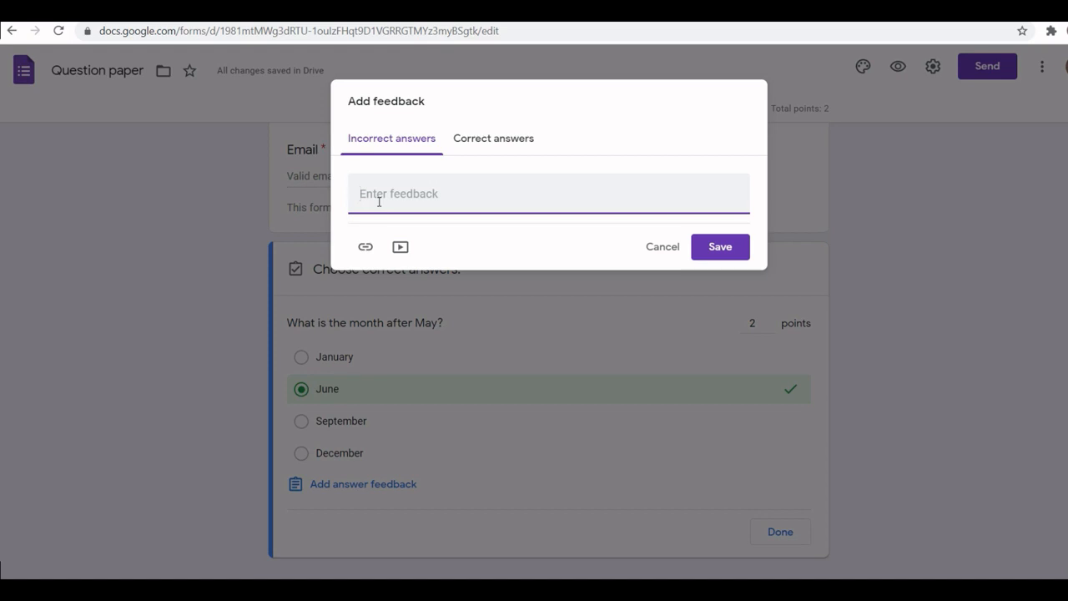
text(Y)
key(BackSpace)
key(BackSpace)
key(BackSpace)
text(Answer is wr)
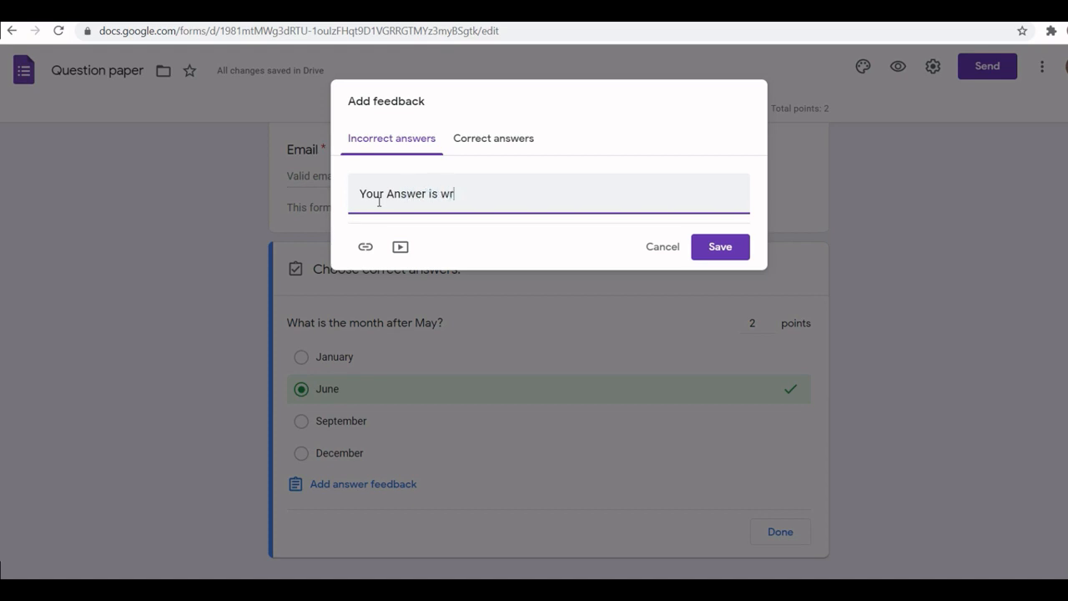
text(g)
click(496, 142)
click(426, 190)
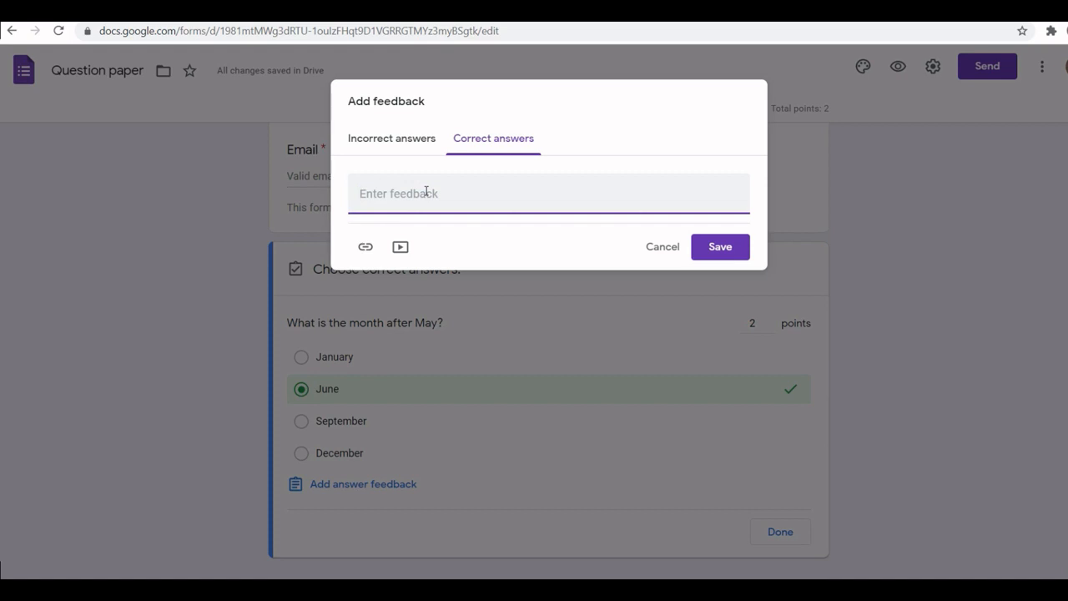
text(Your Ans is correct)
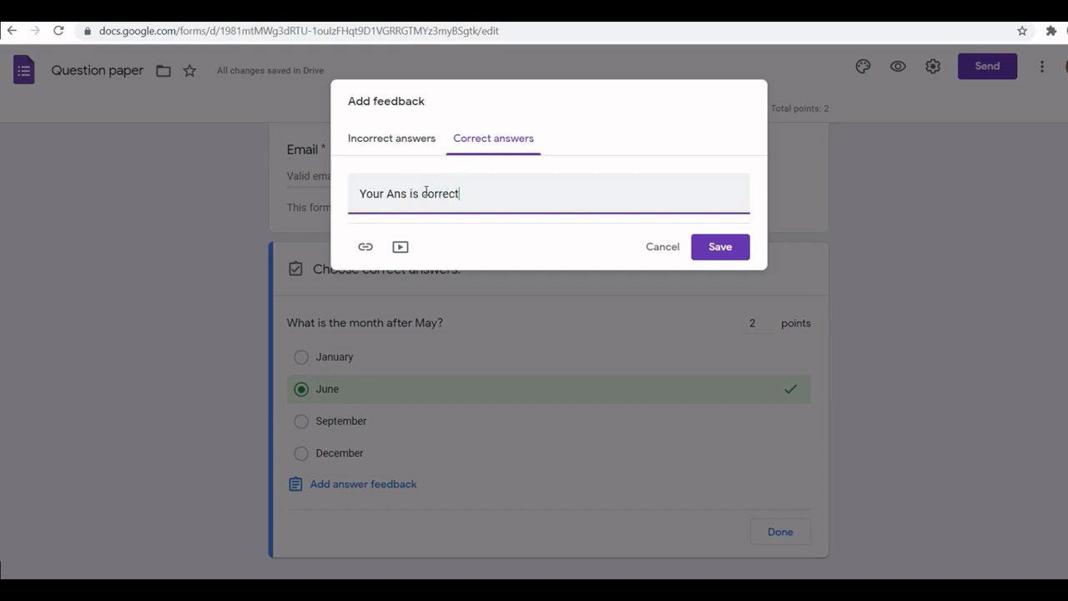
click(709, 251)
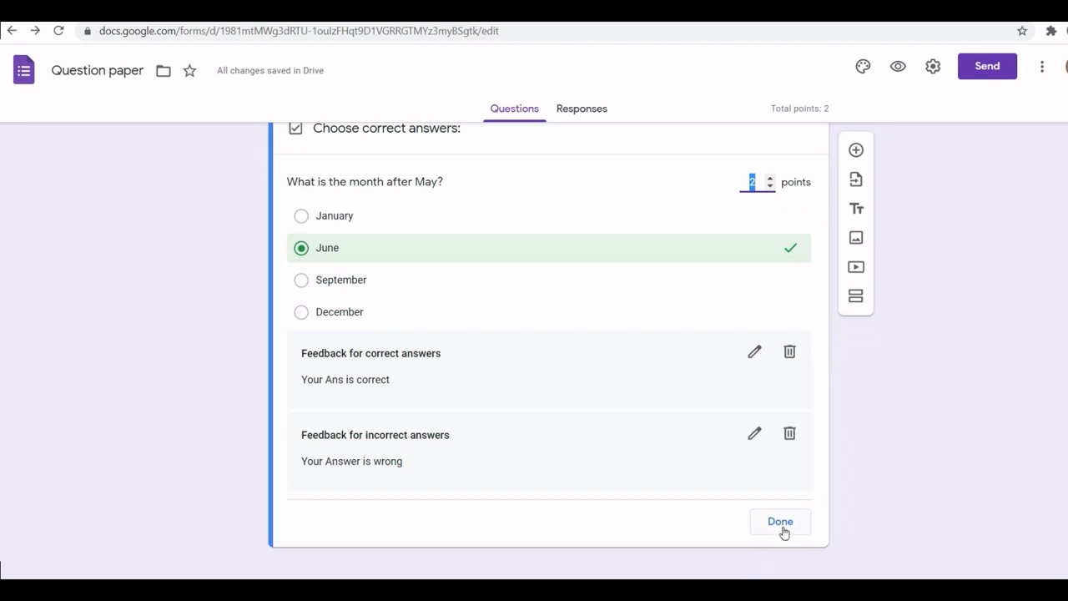
click(782, 529)
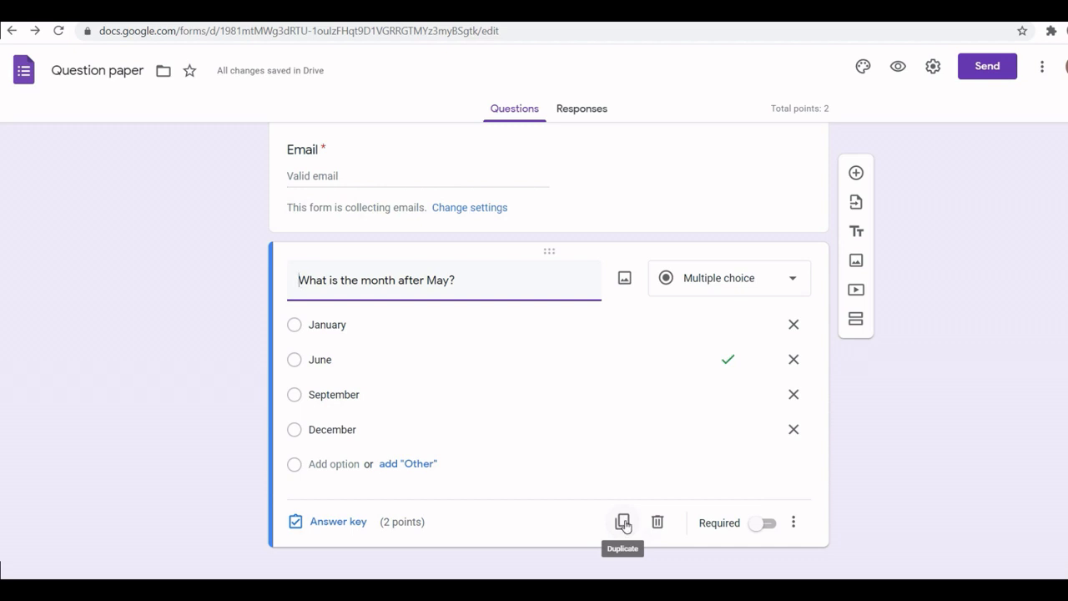
Step: Duplicate the question and retitle the copy 'How many month in 2 years?'
click(622, 522)
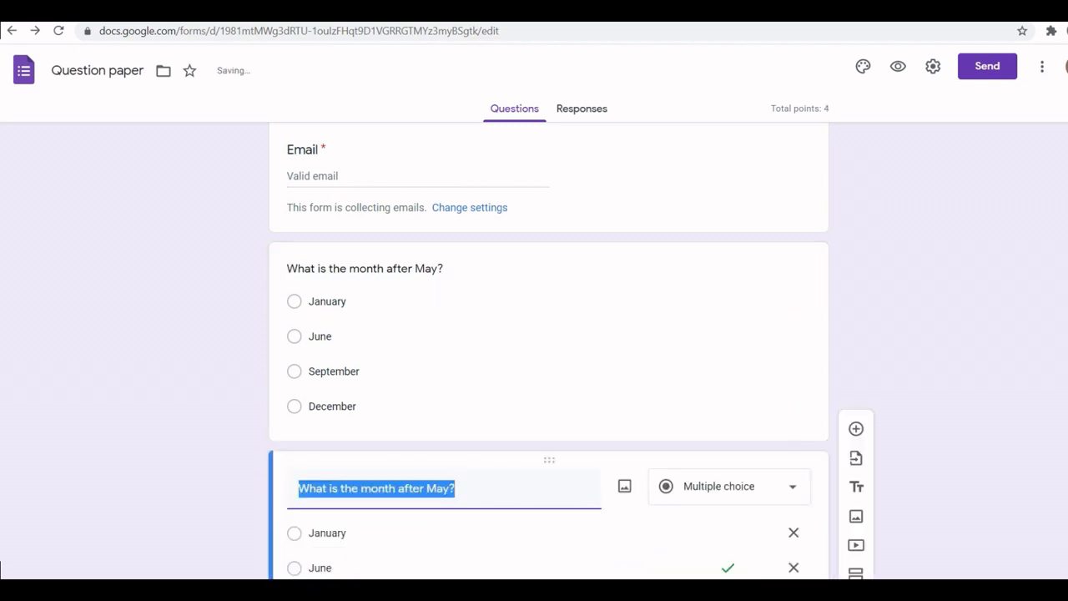
click(461, 280)
drag(462, 280, 300, 279)
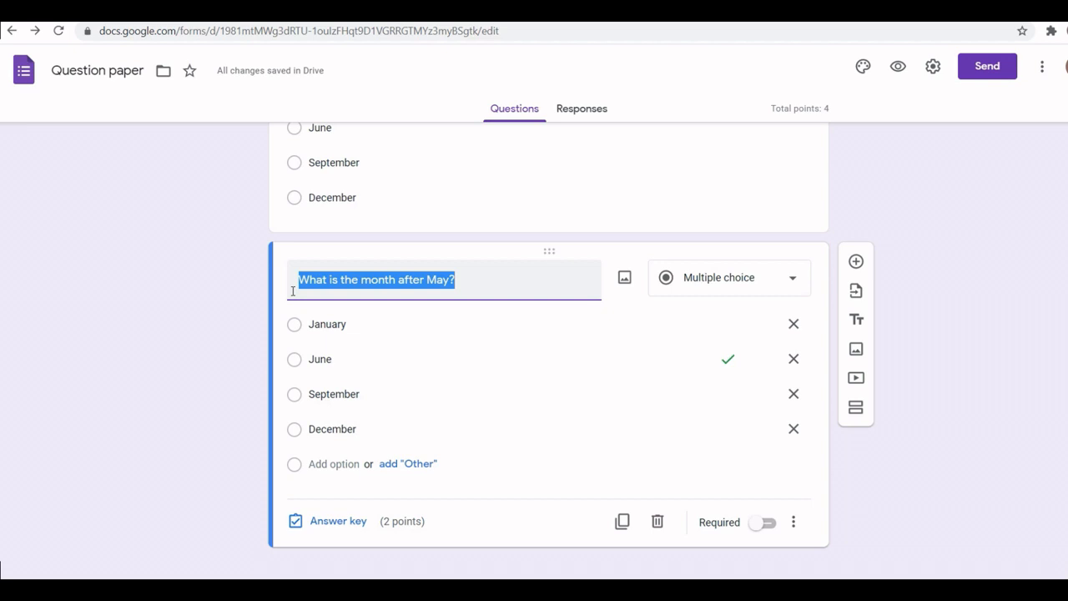
key(BackSpace)
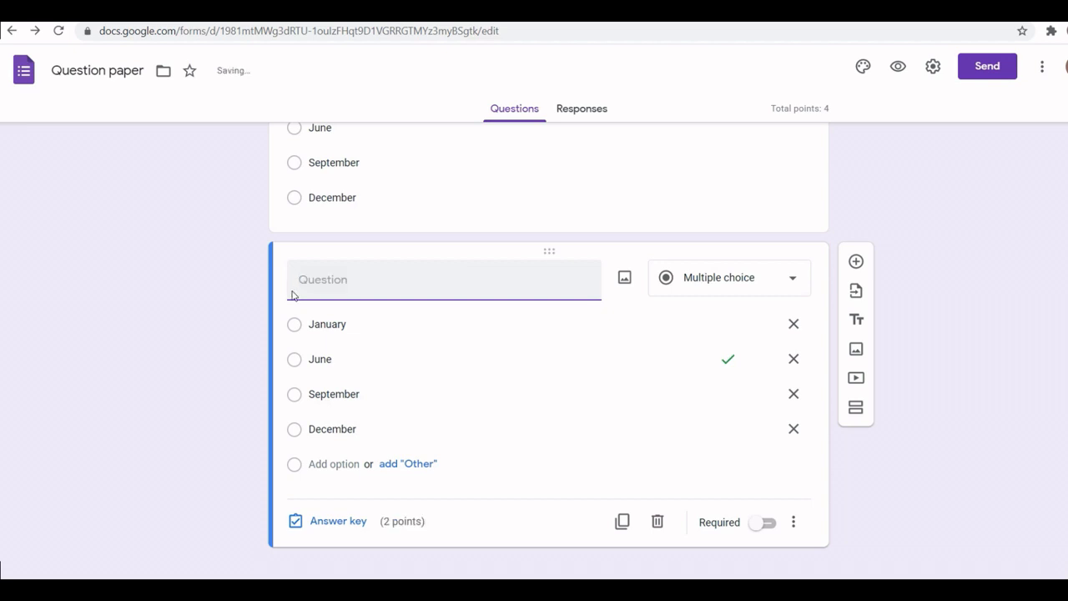
text(How many month in 2)
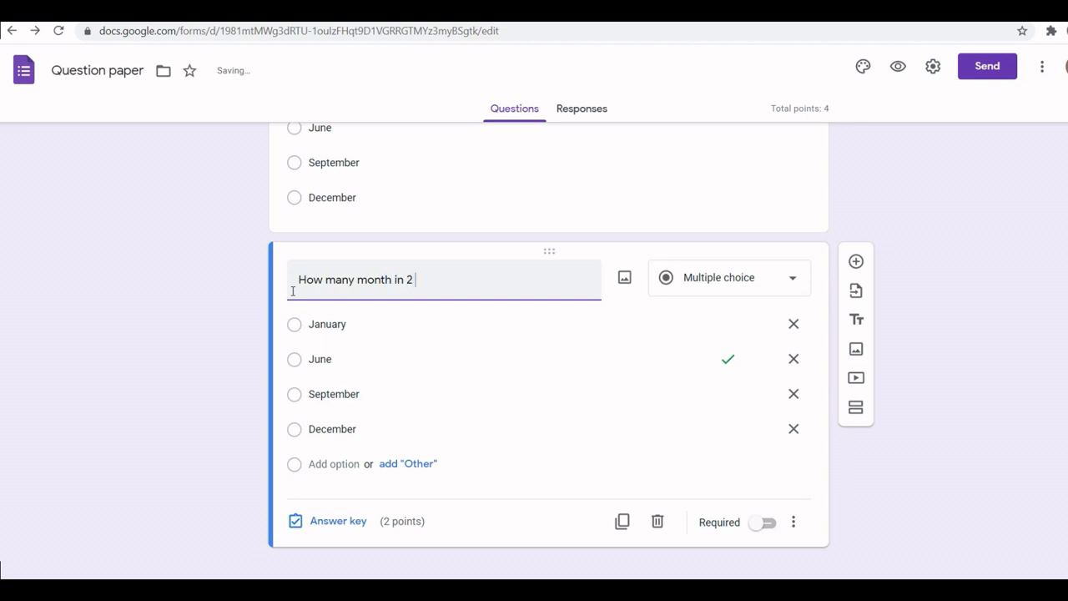
text(years?)
Step: Replace the copy's answer options with 12, 25, 24 and 36
click(326, 324)
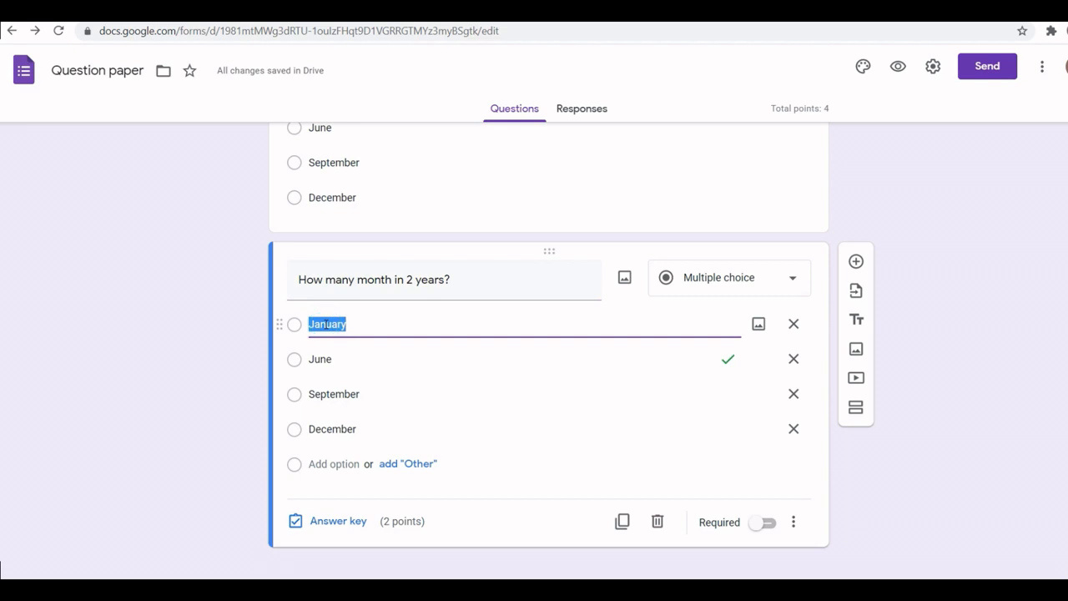
text(q2)
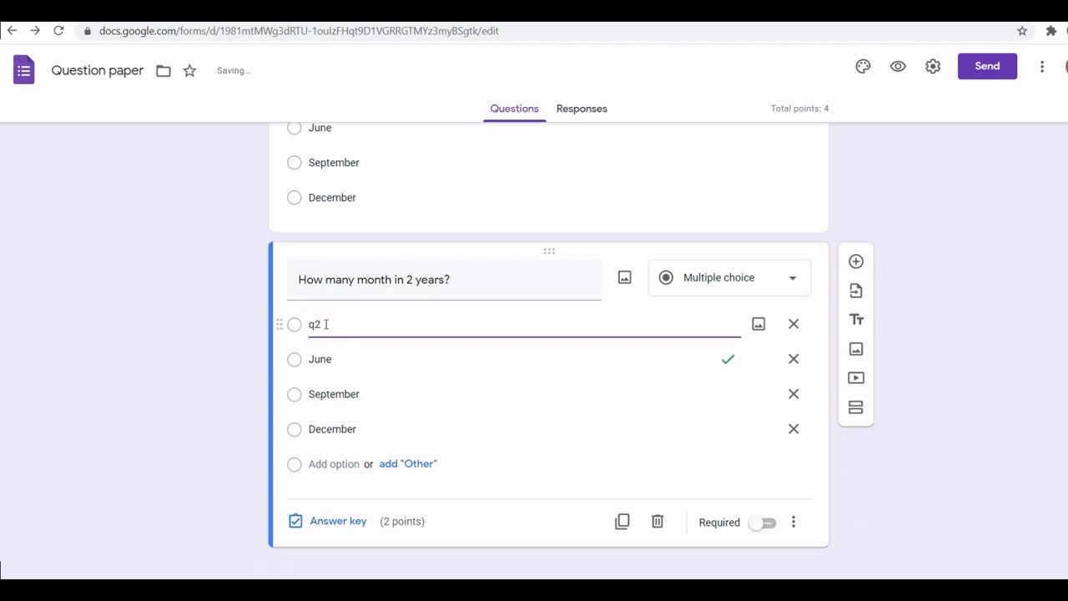
key(BackSpace)
key(BackSpace)
text(12)
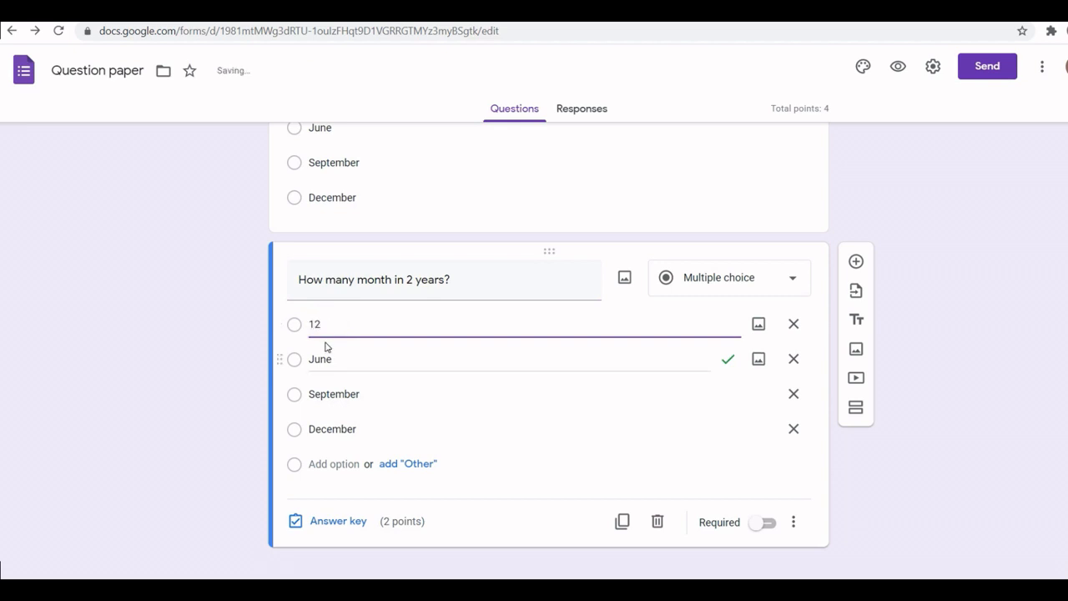
click(333, 360)
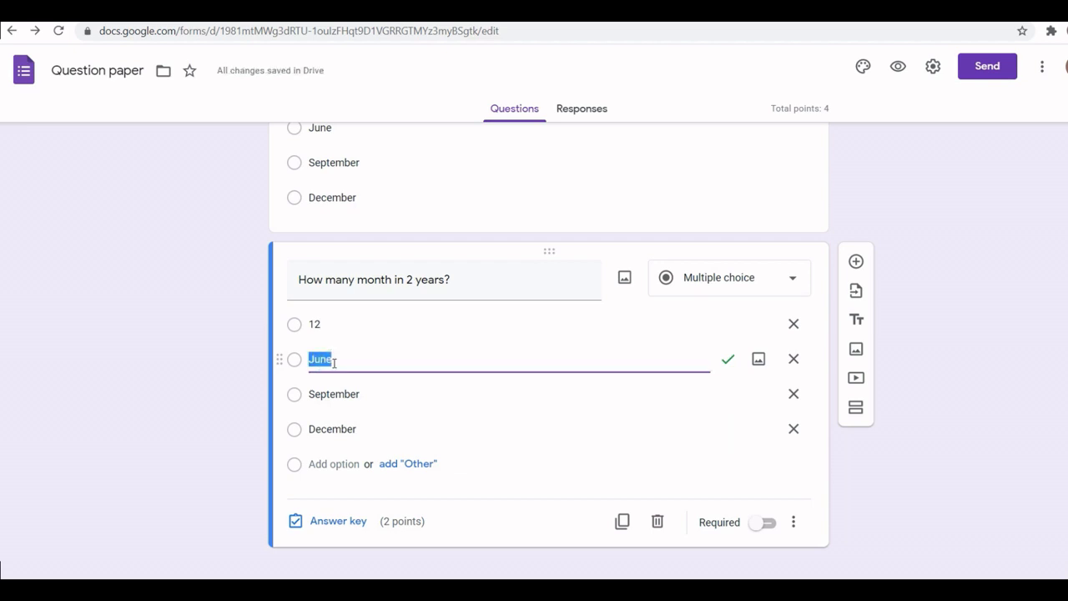
text(25)
click(334, 398)
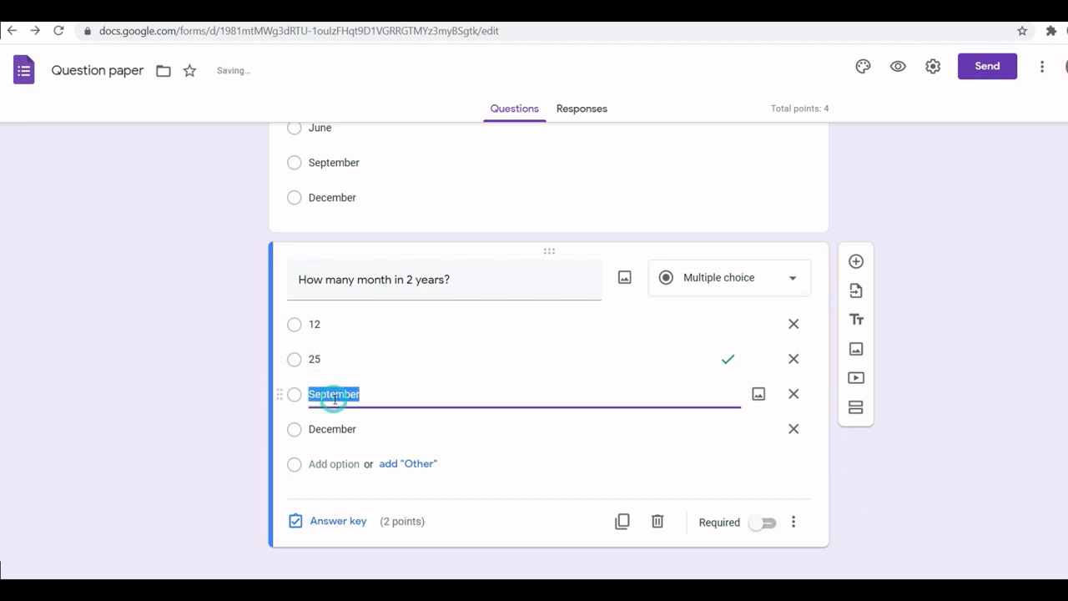
text(24)
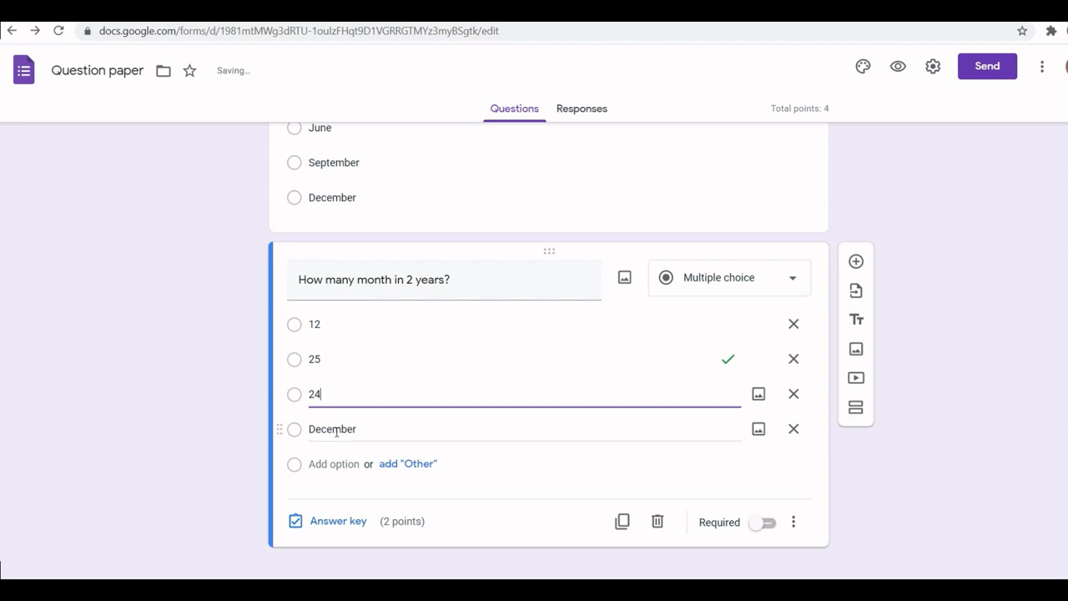
click(336, 428)
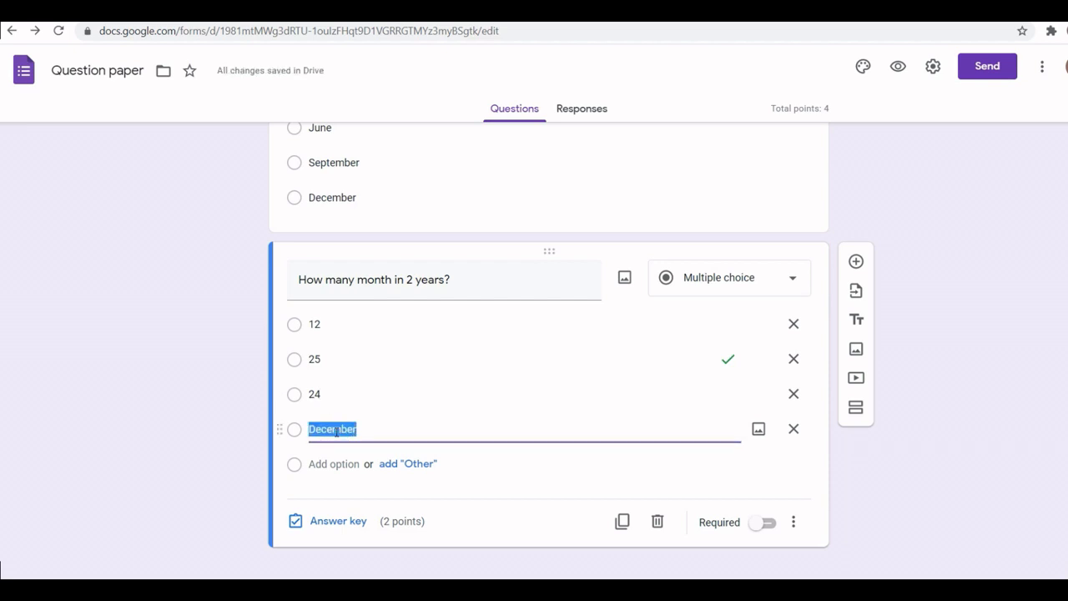
text(36)
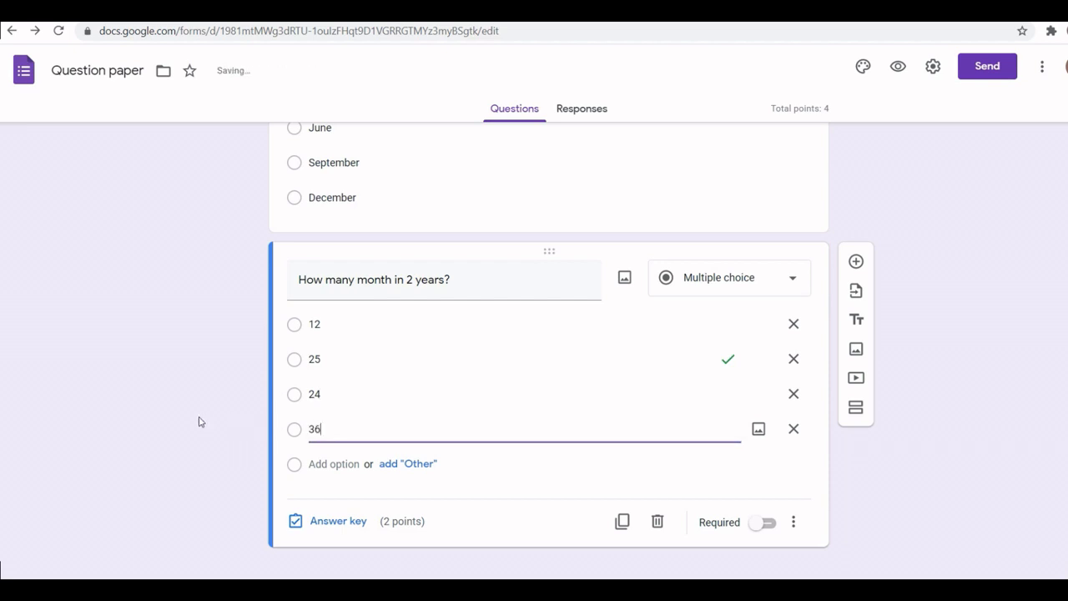
click(199, 416)
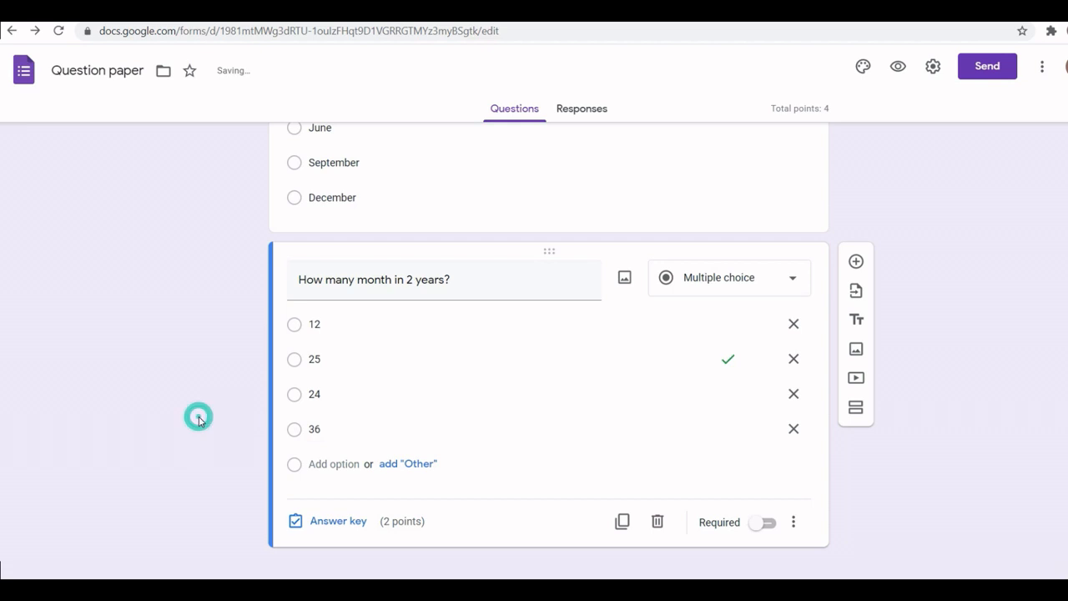
Step: Make 24 the correct answer to the months-in-2-years question, worth 2 points
click(349, 521)
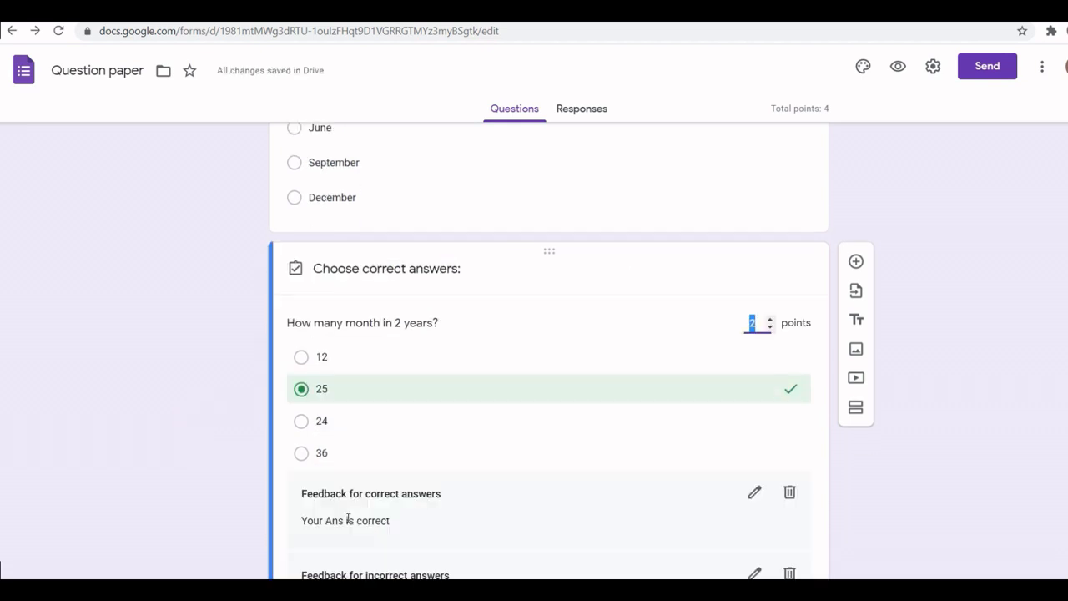
click(303, 391)
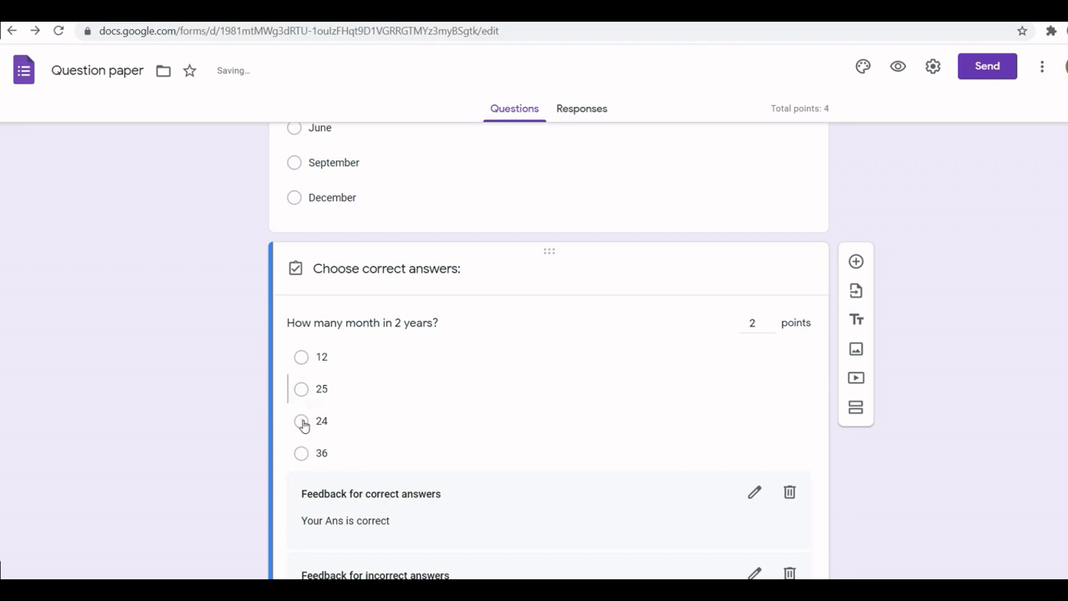
click(302, 423)
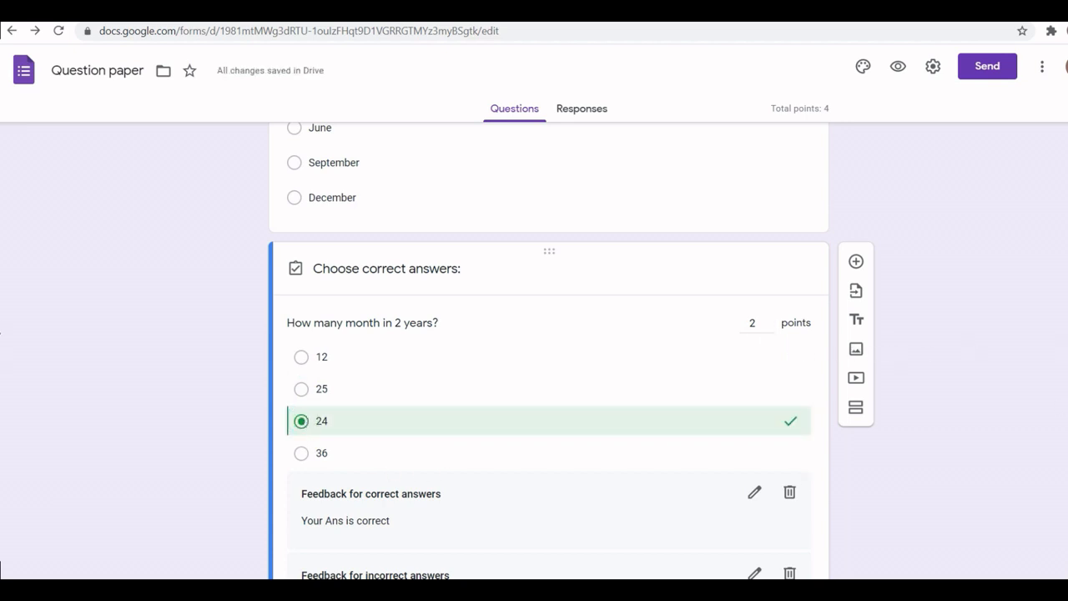
scroll(876, 534, down, 2)
click(785, 526)
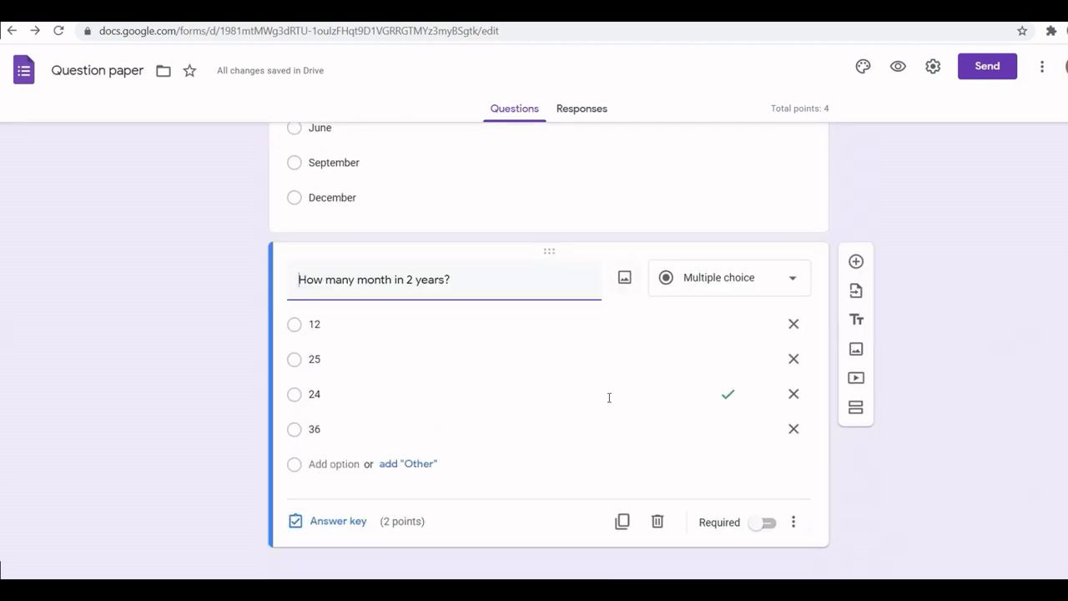
click(624, 523)
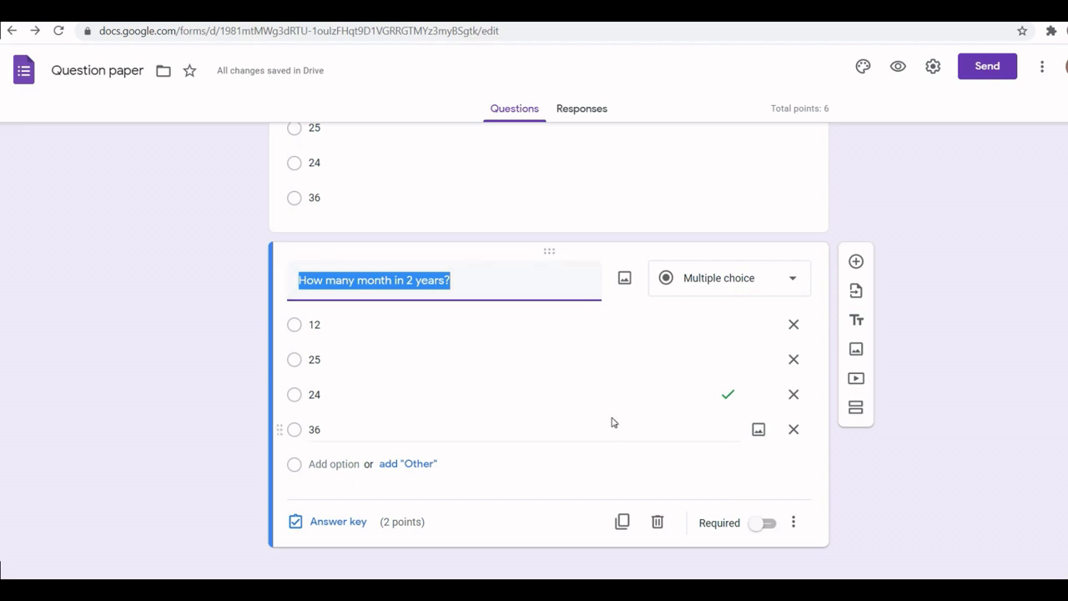
click(657, 522)
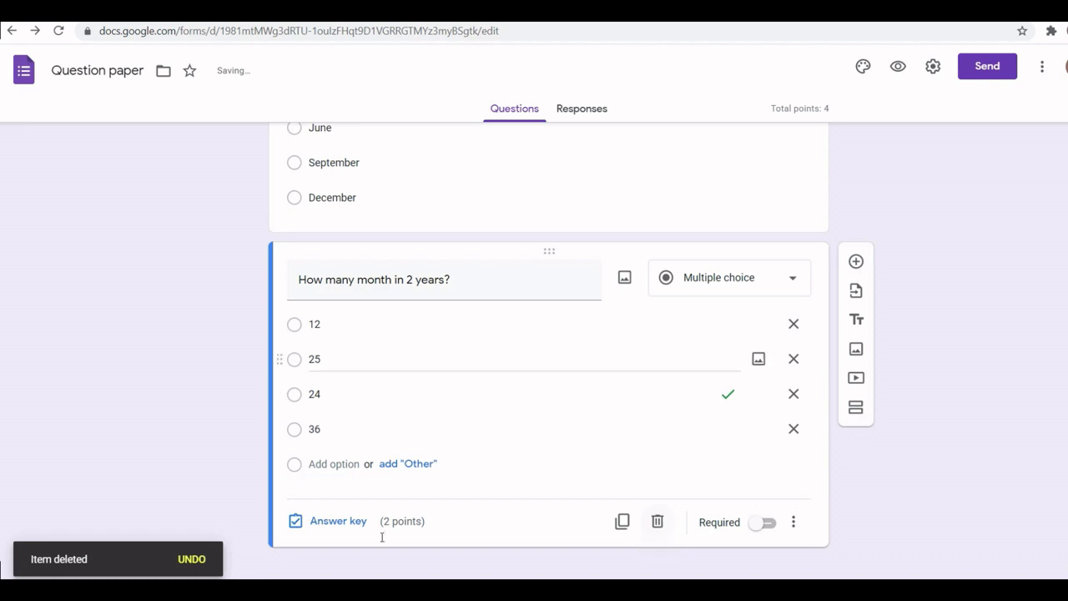
scroll(548, 351, up, 4)
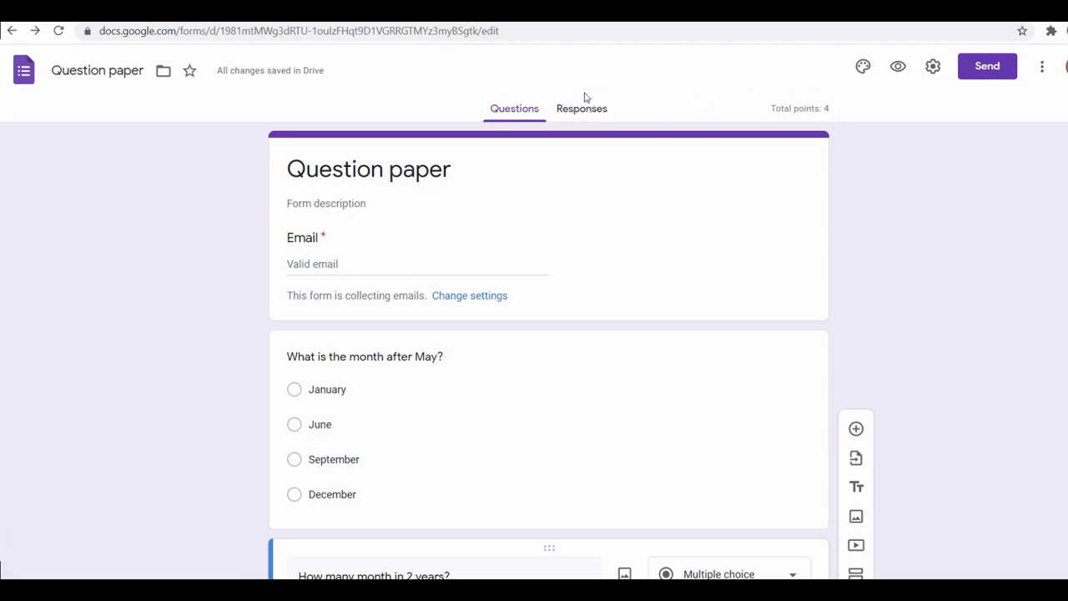
Step: Use the bookshelf illustration from the Themes gallery as the form's header image
click(864, 69)
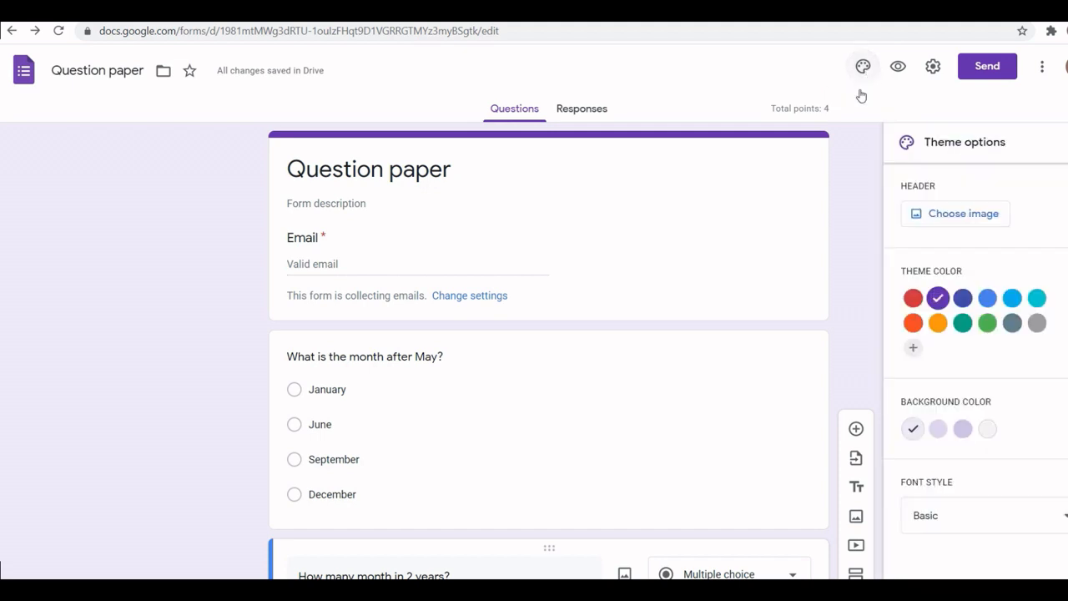
click(966, 216)
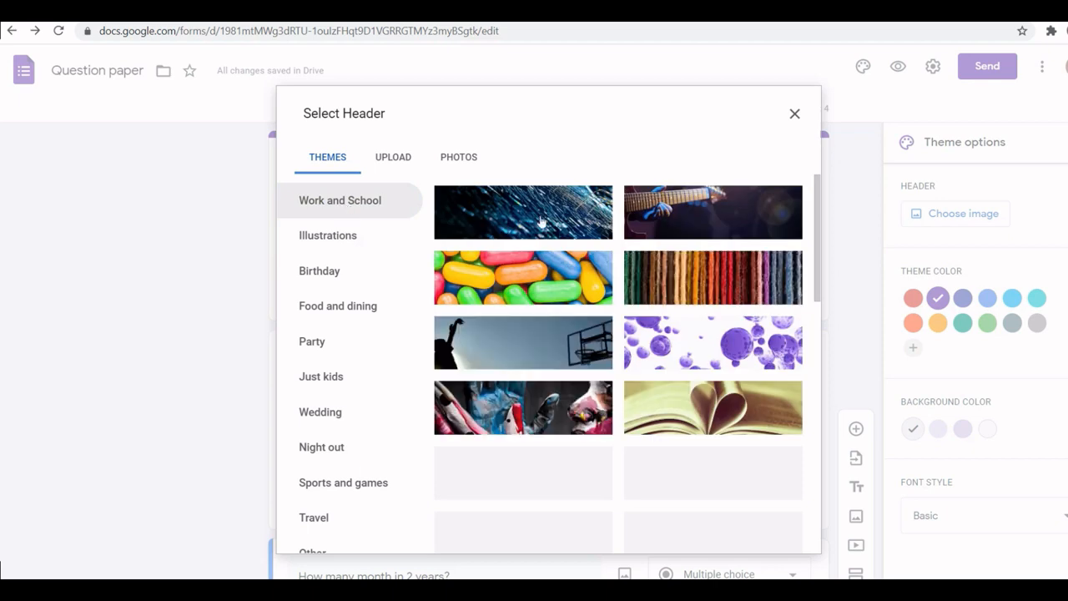
drag(817, 230, 839, 541)
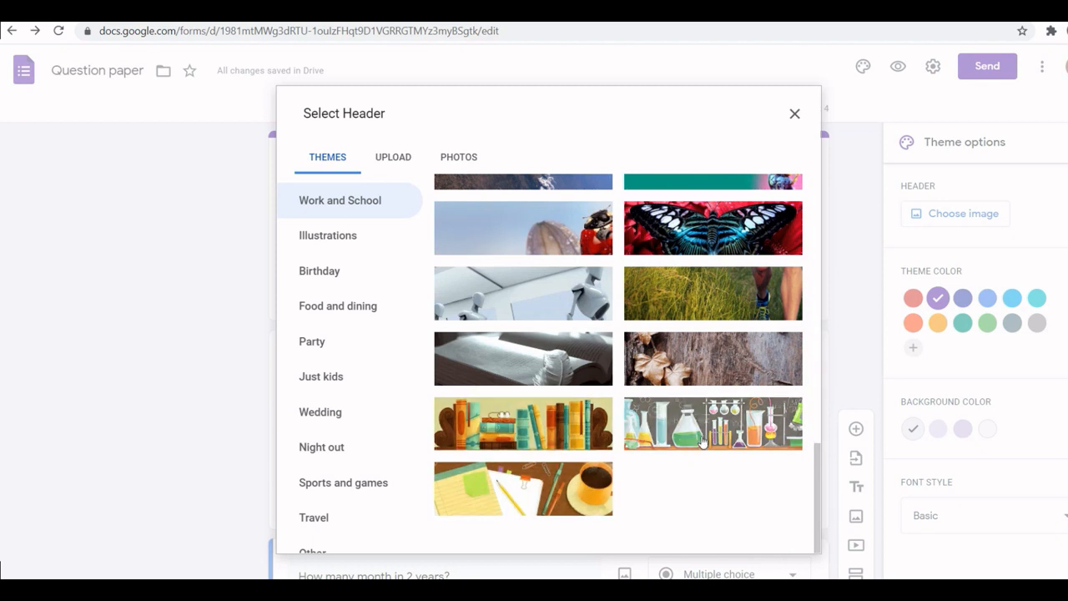
click(565, 433)
click(785, 535)
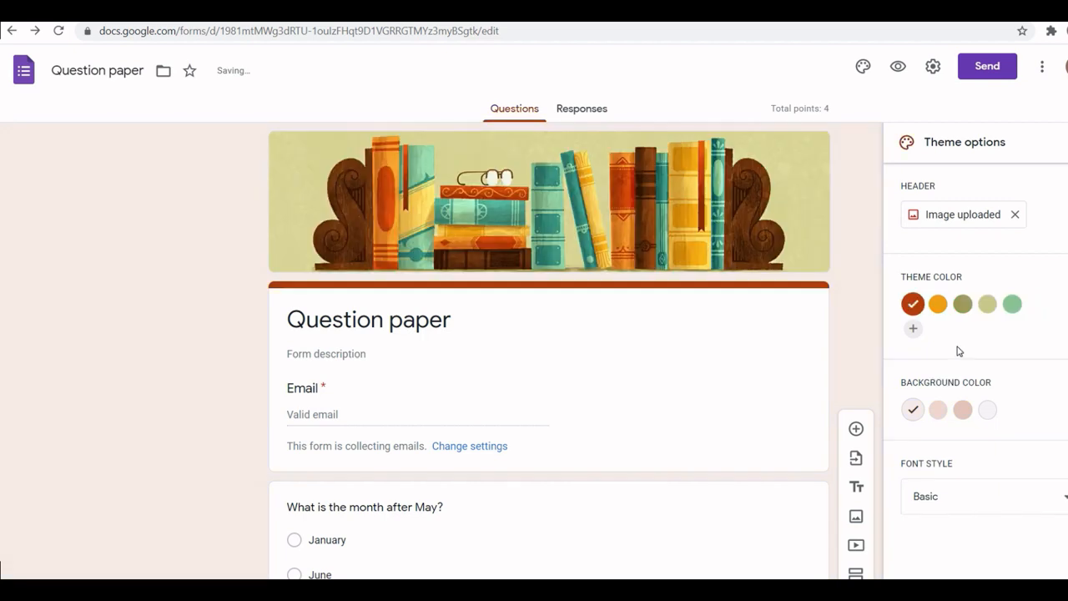
Step: Keep the red-brown theme colour and make the background a darker peach
click(963, 304)
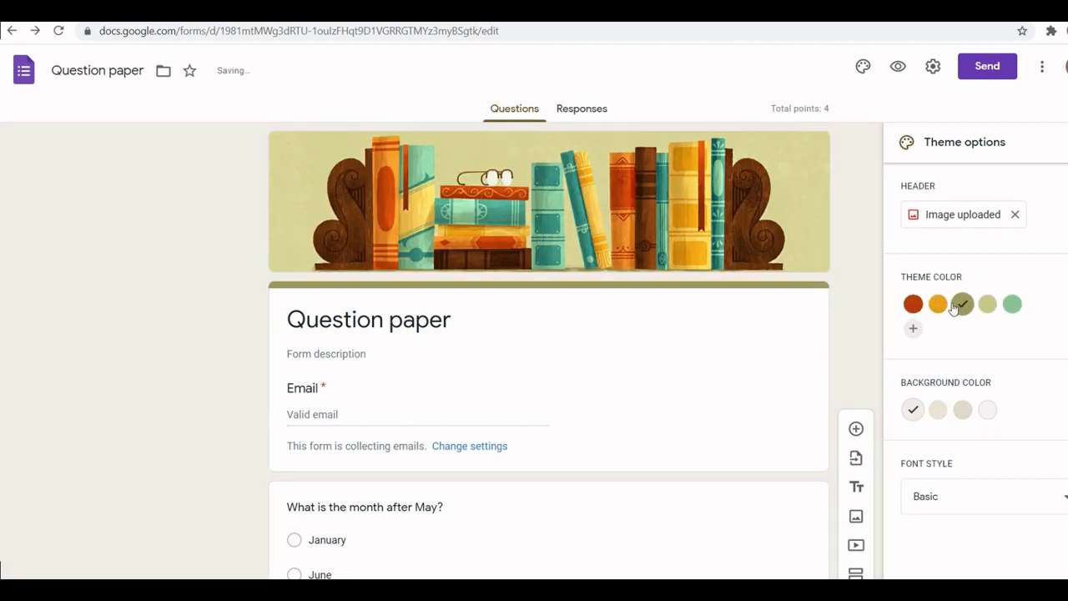
click(913, 304)
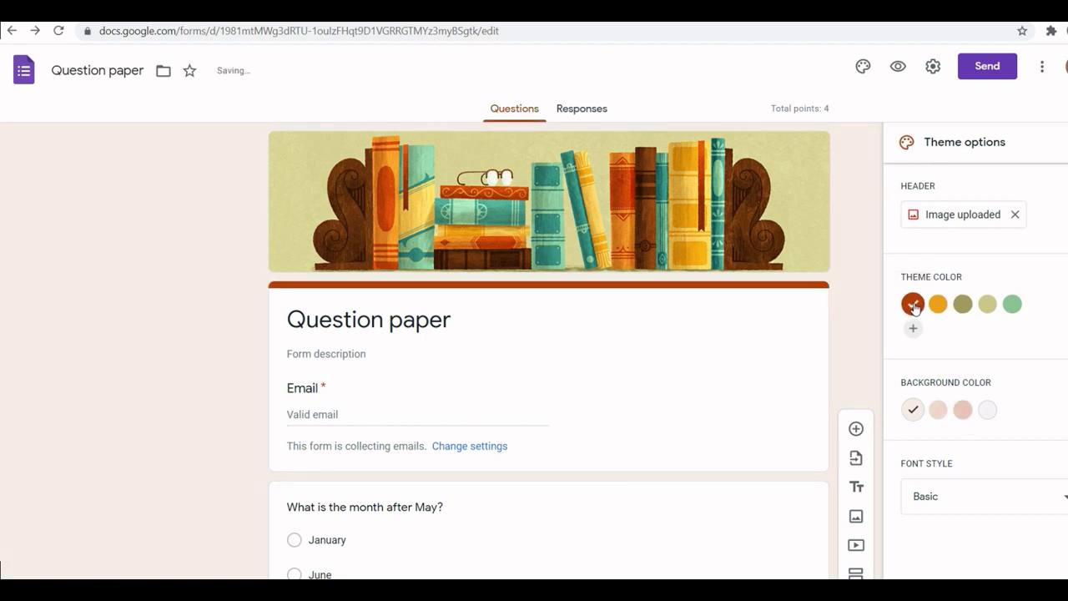
click(963, 411)
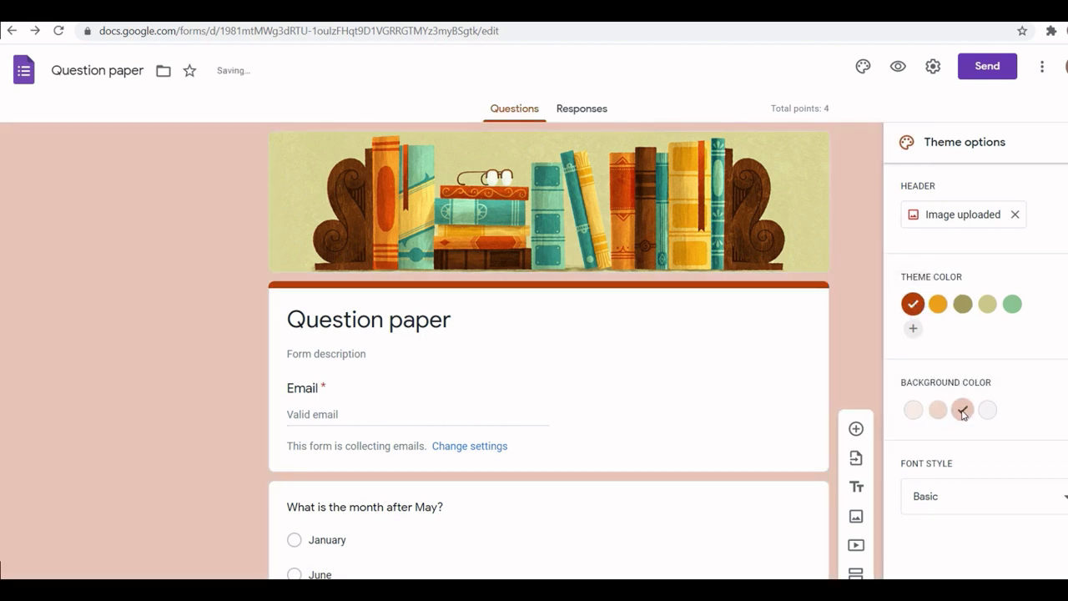
scroll(1, 204, down, 5)
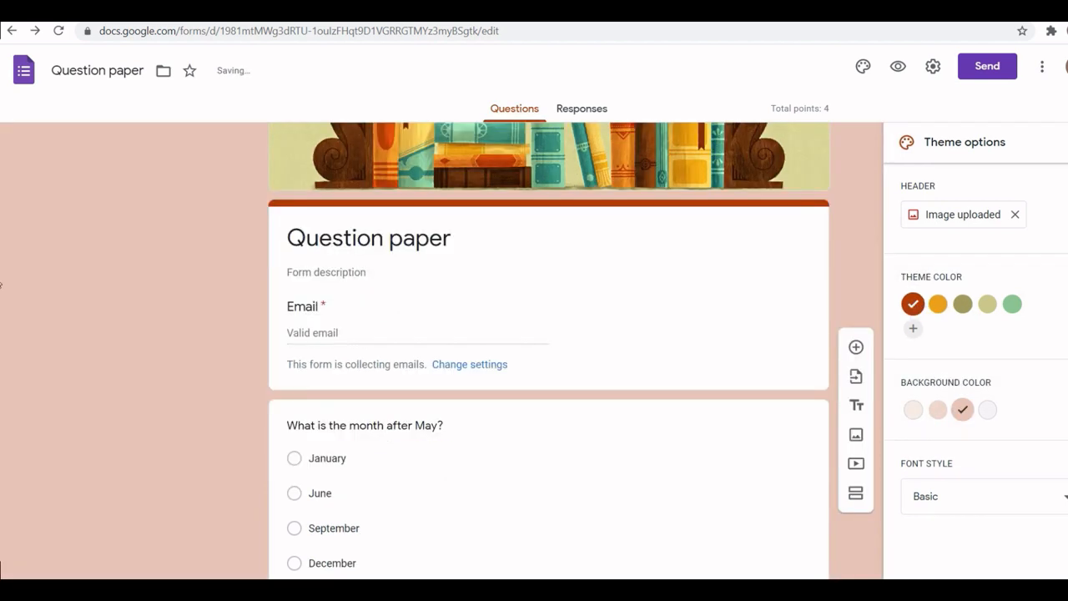
scroll(1, 482, up, 10)
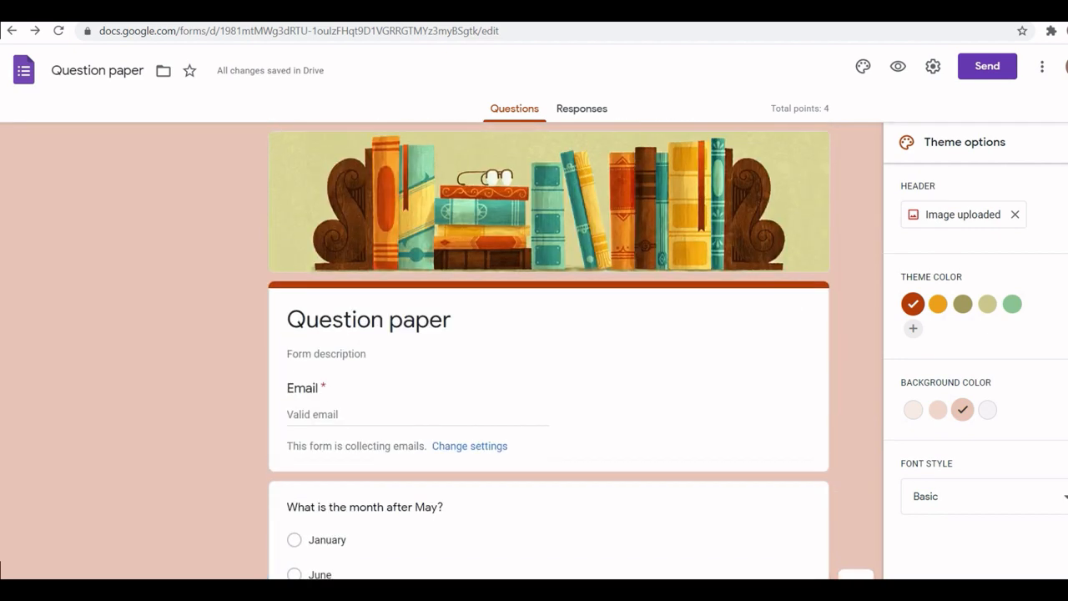
click(1066, 142)
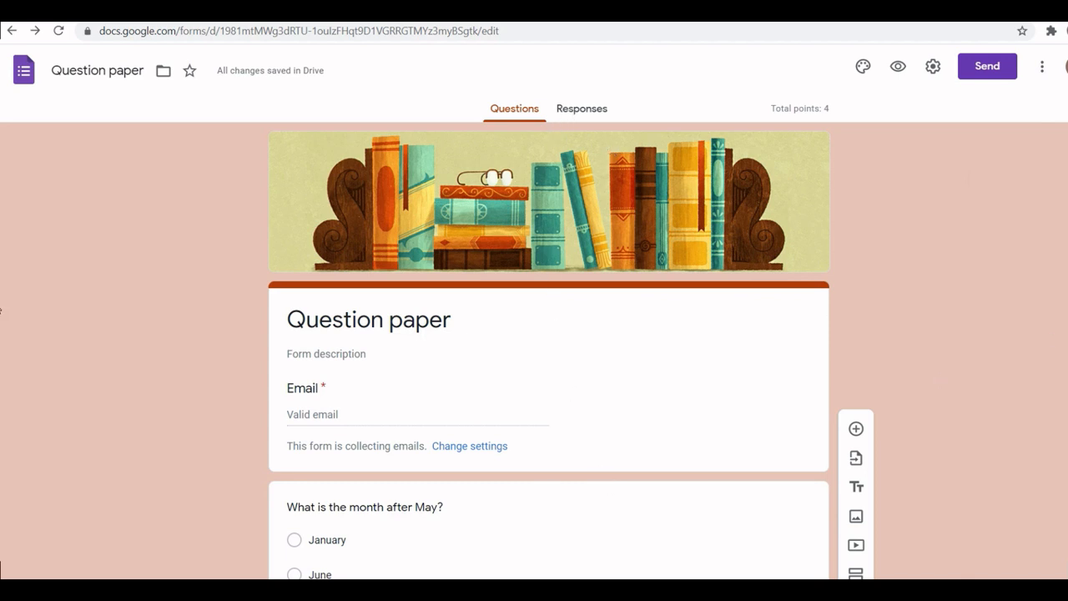
scroll(1, 310, down, 5)
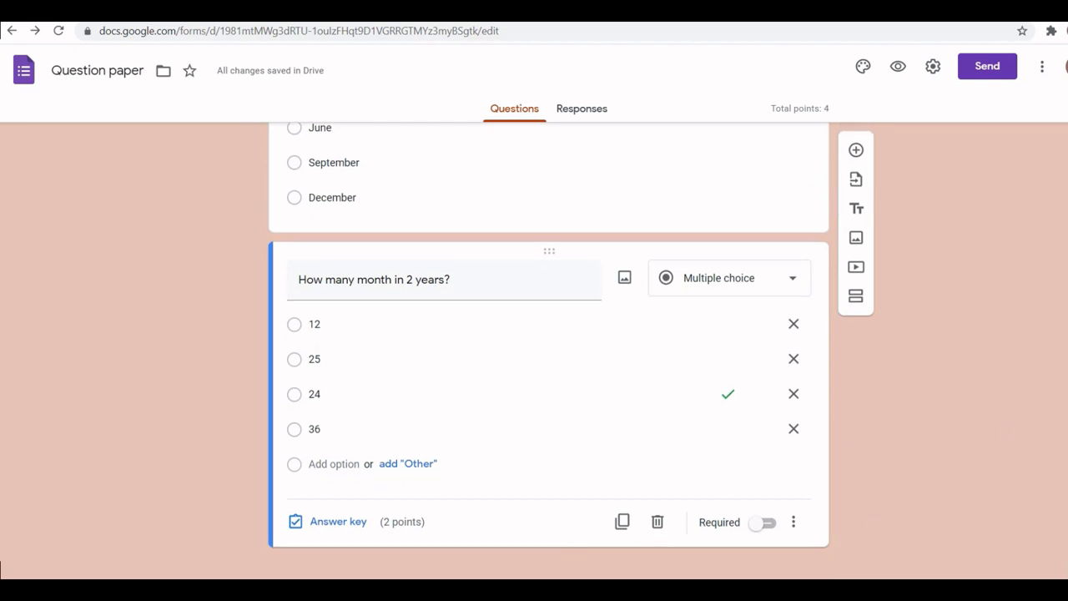
scroll(1, 340, up, 5)
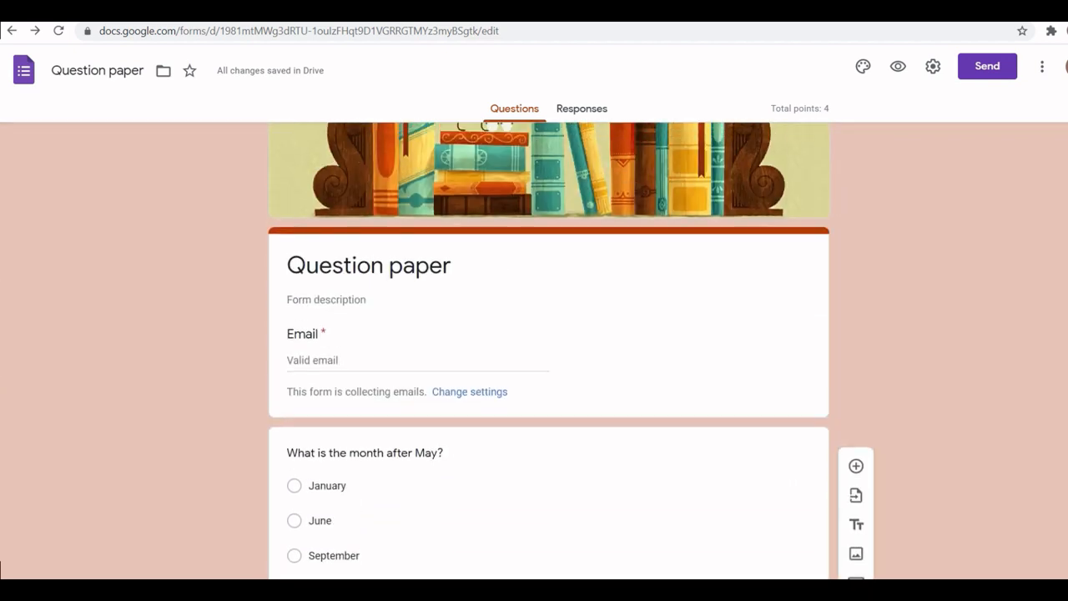
click(575, 110)
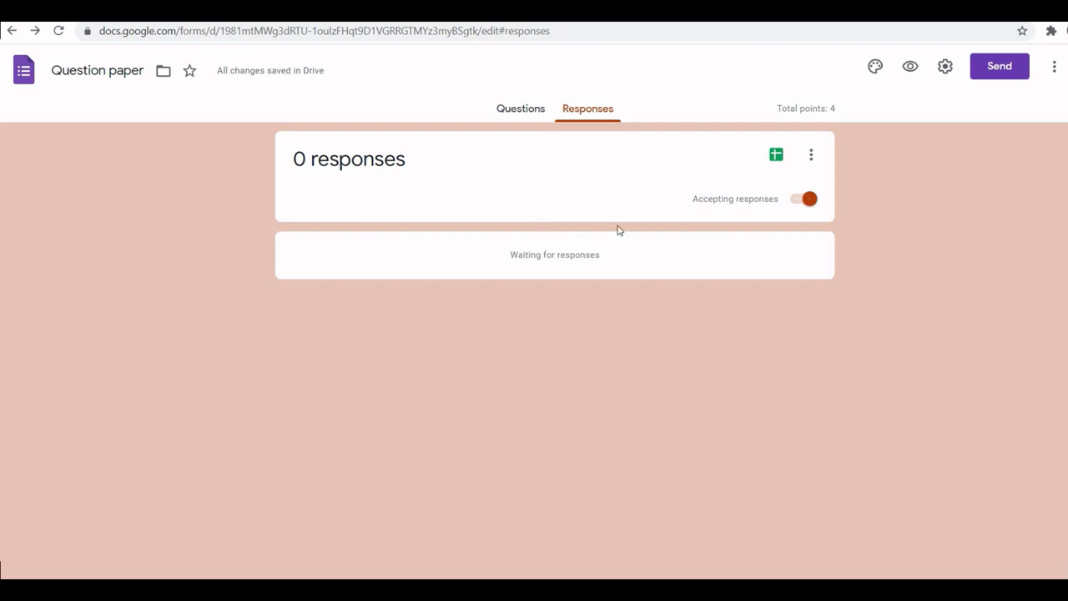
click(811, 160)
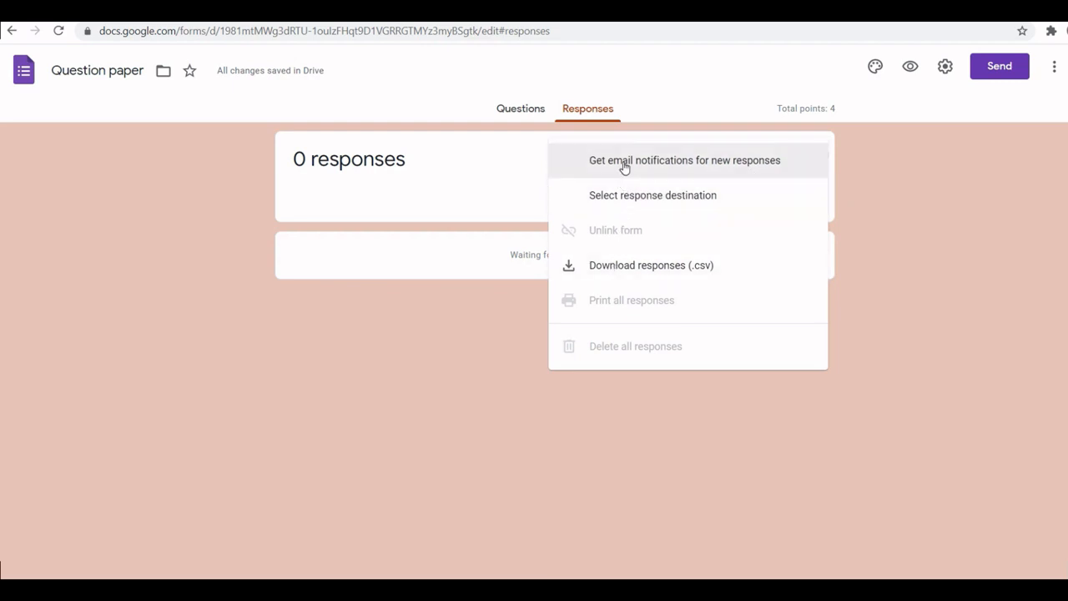
click(499, 172)
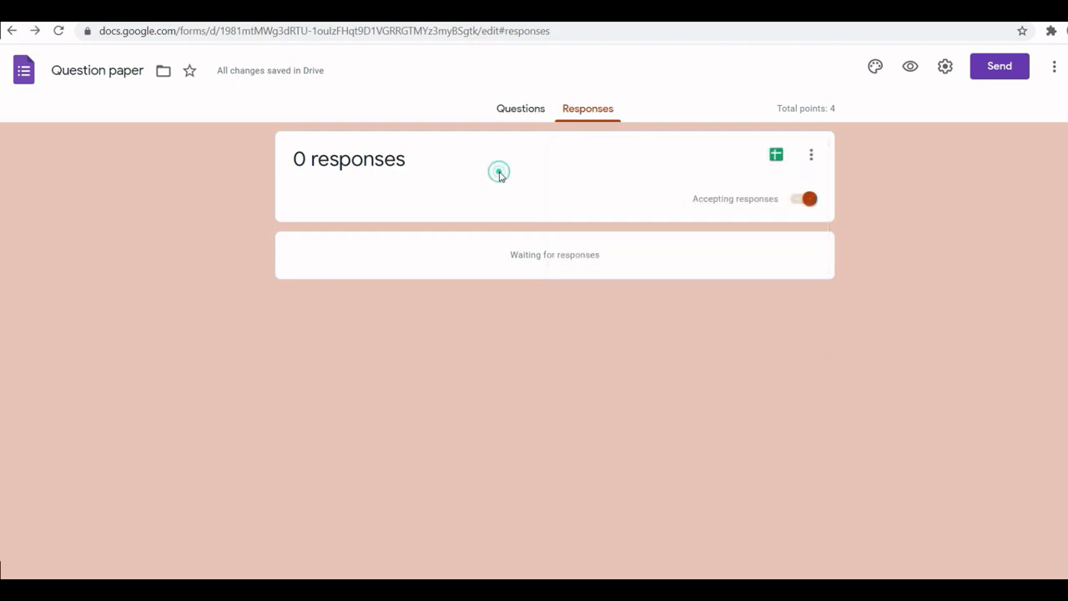
click(530, 108)
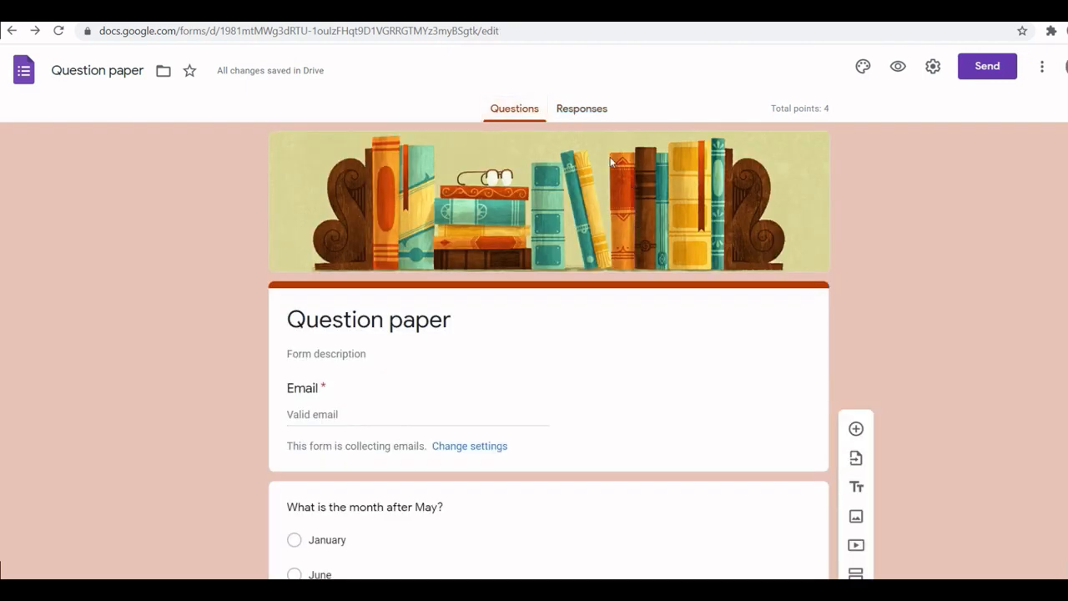
Step: Preview the quiz as a respondent and enter the respondent's email address
click(896, 69)
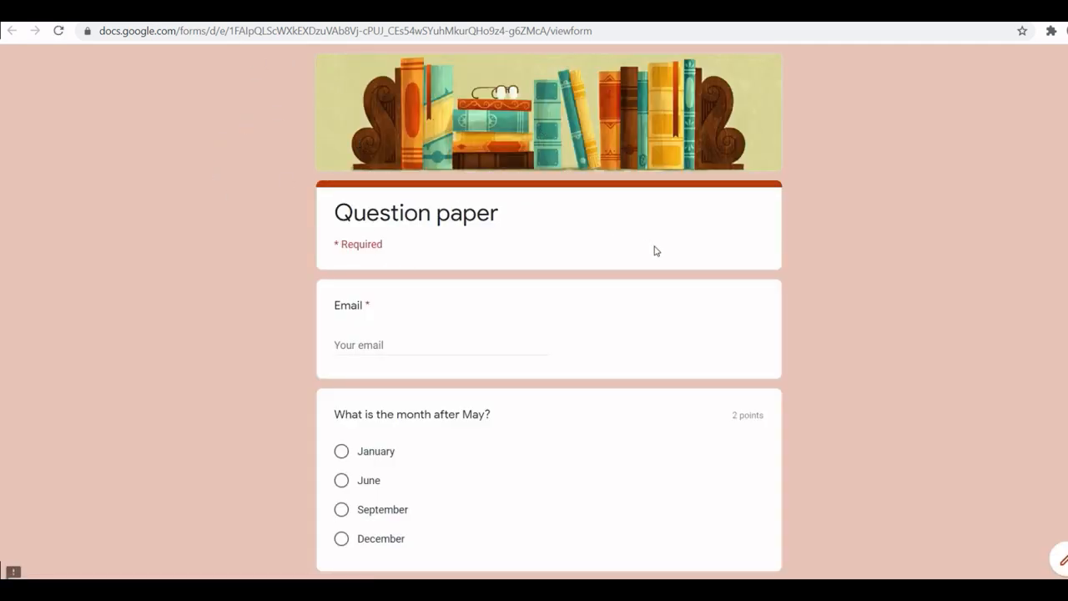
scroll(2, 332, down, 4)
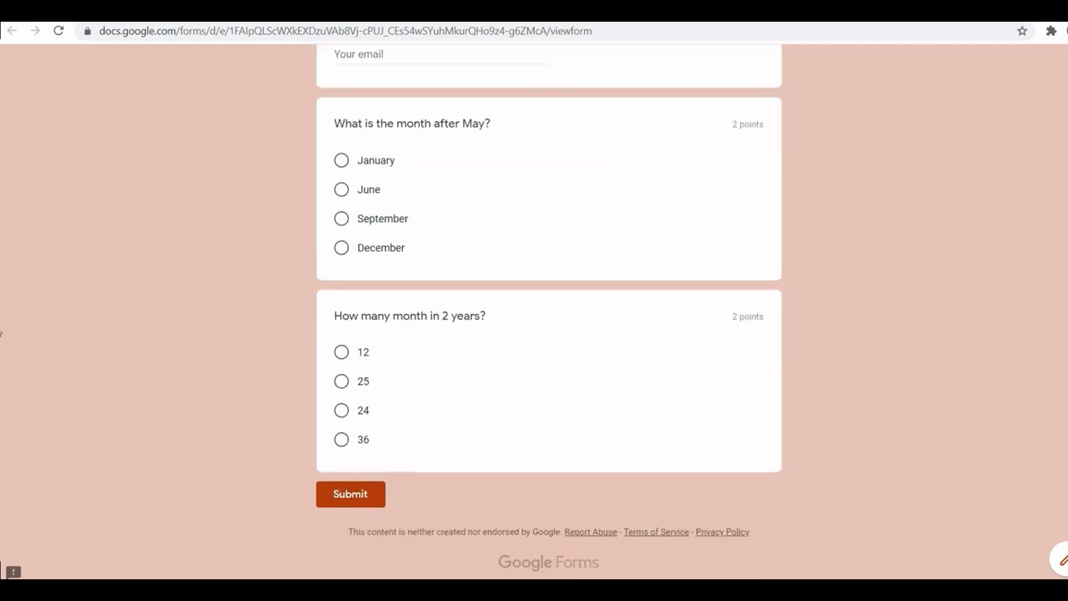
scroll(1, 351, up, 4)
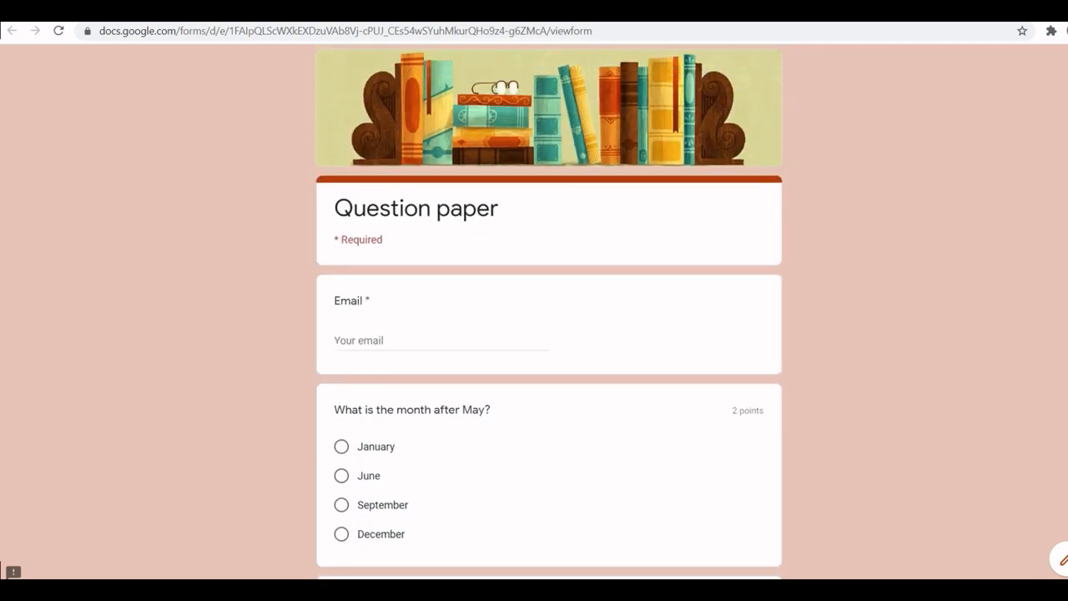
click(351, 340)
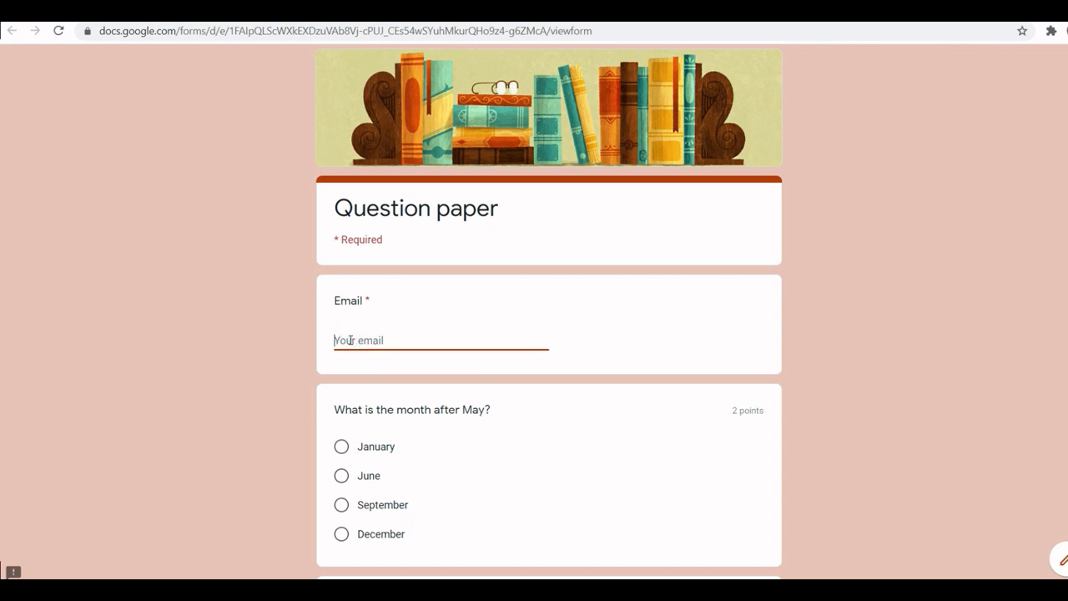
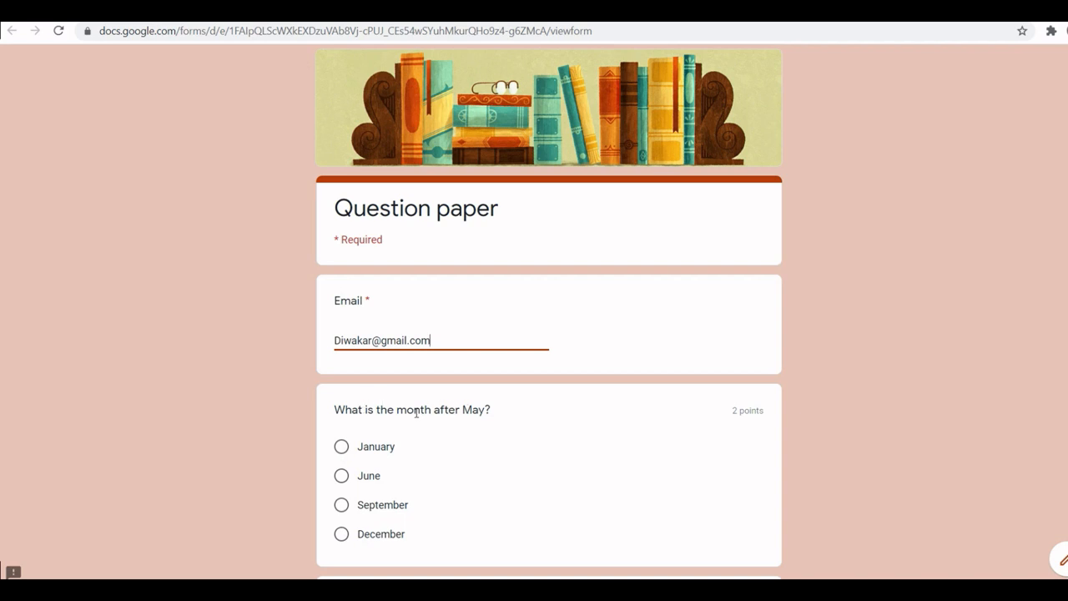
Step: Answer June for the month after May and 12 for months in 2 years, then submit
click(342, 475)
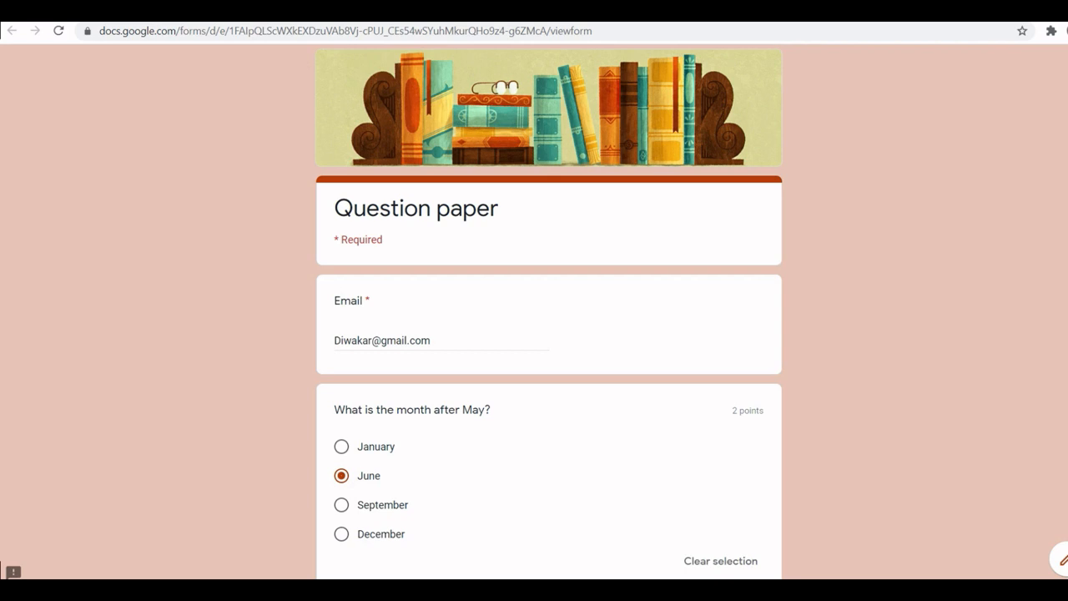
scroll(518, 355, down, 3)
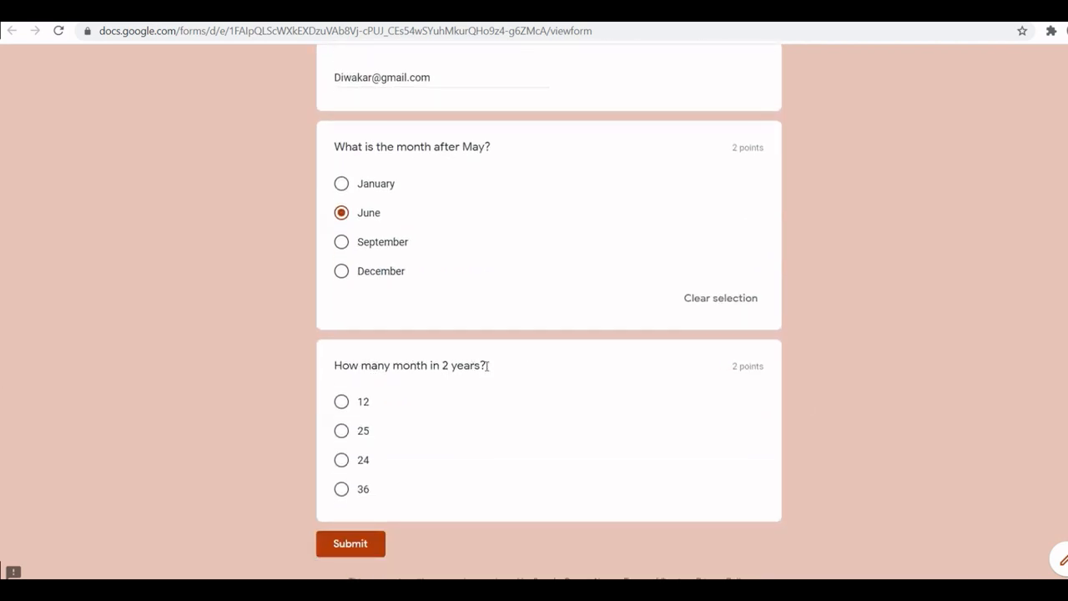
click(340, 404)
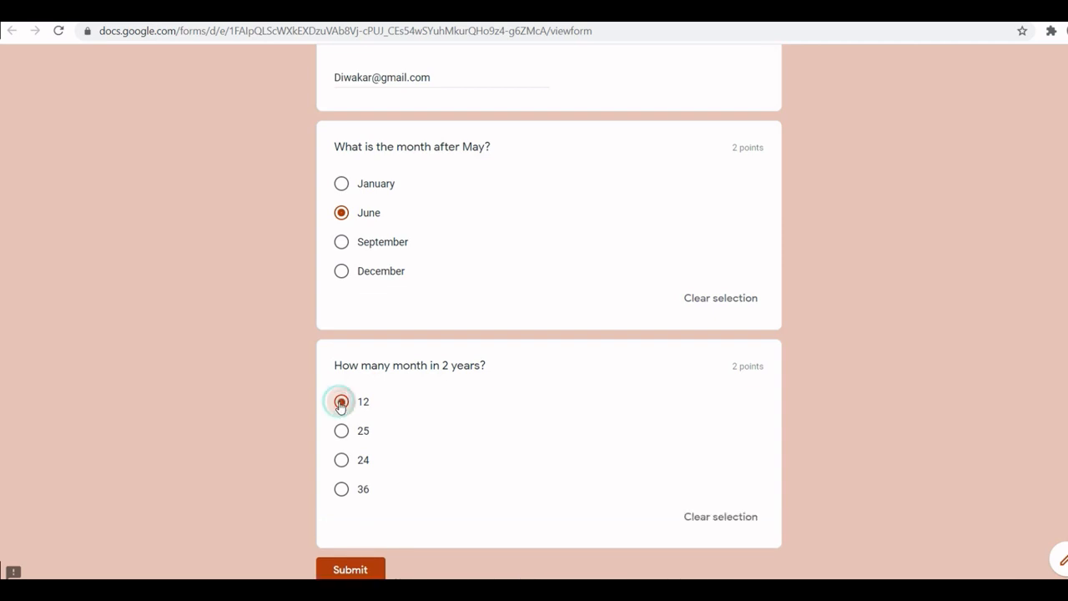
click(357, 570)
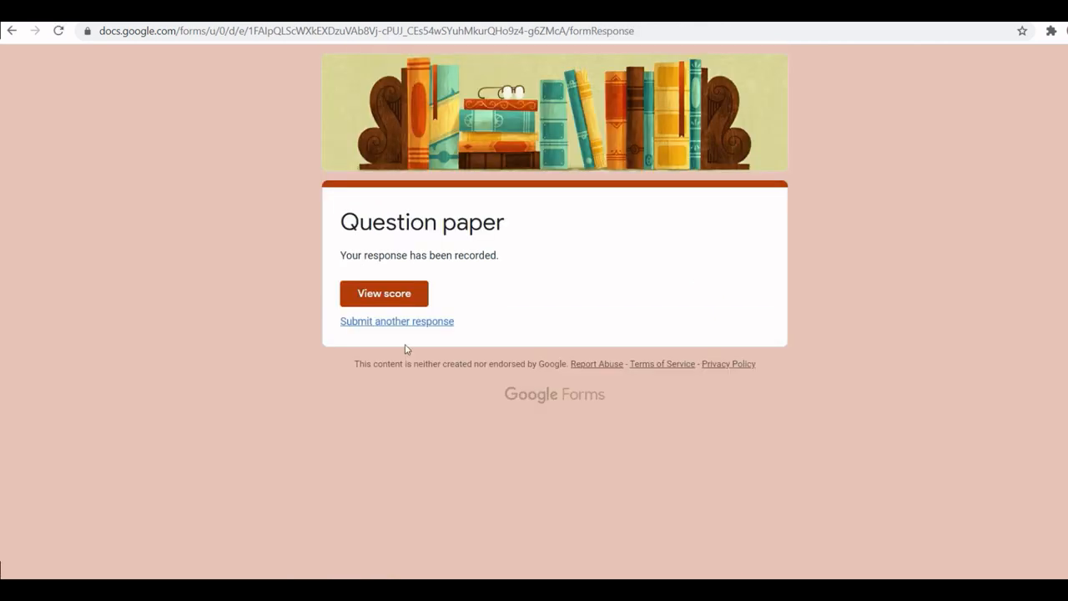
Step: View the score and review the 'How many month in 2 years?' wrong-answer feedback
click(384, 293)
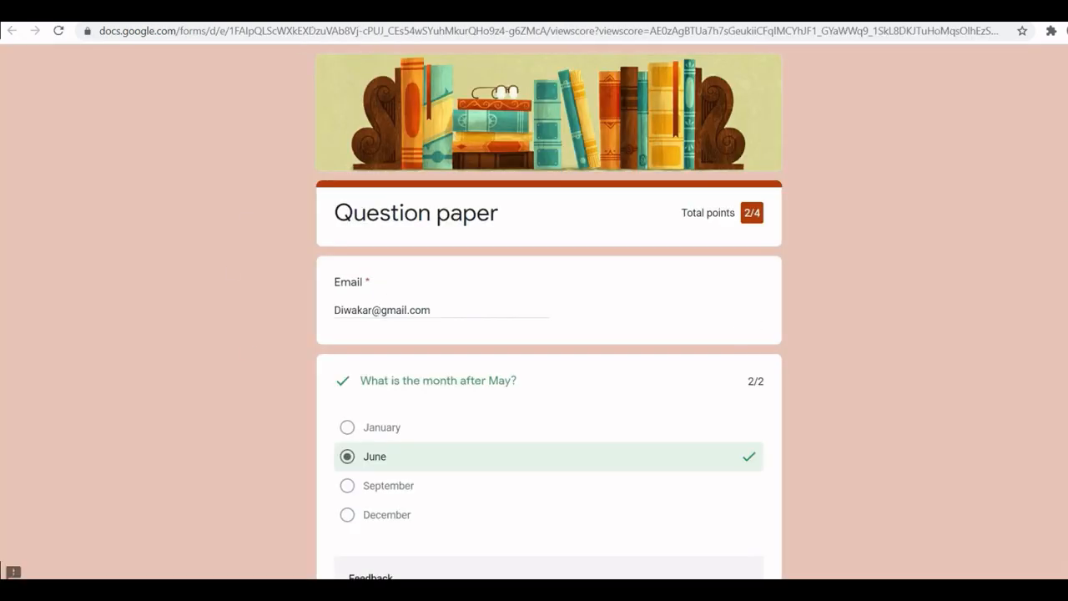
scroll(660, 263, down, 3)
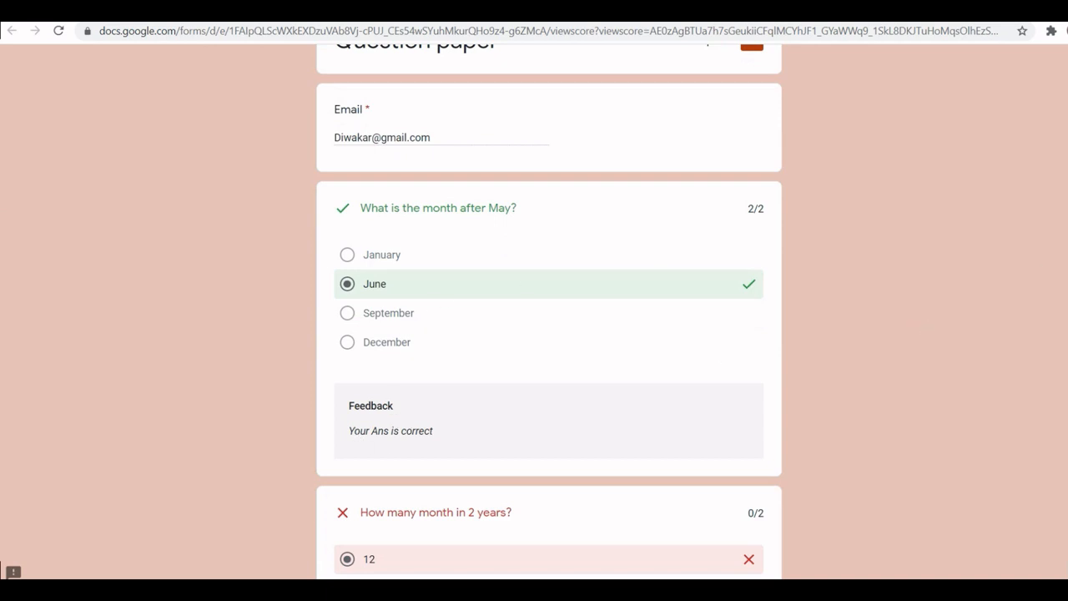
scroll(549, 311, down, 5)
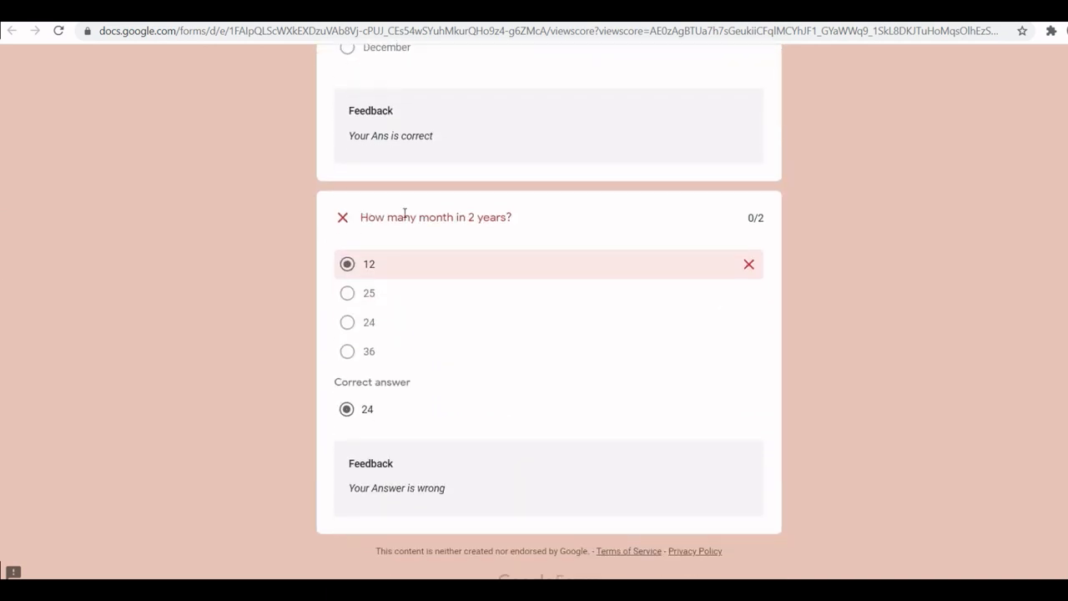
drag(363, 219, 514, 216)
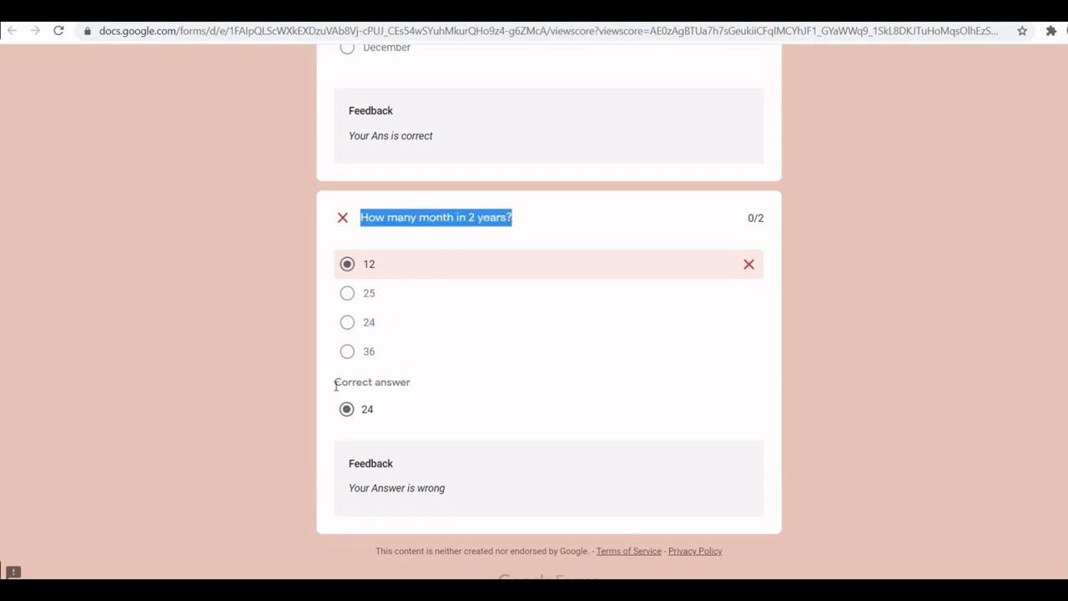
drag(355, 491, 456, 494)
click(456, 496)
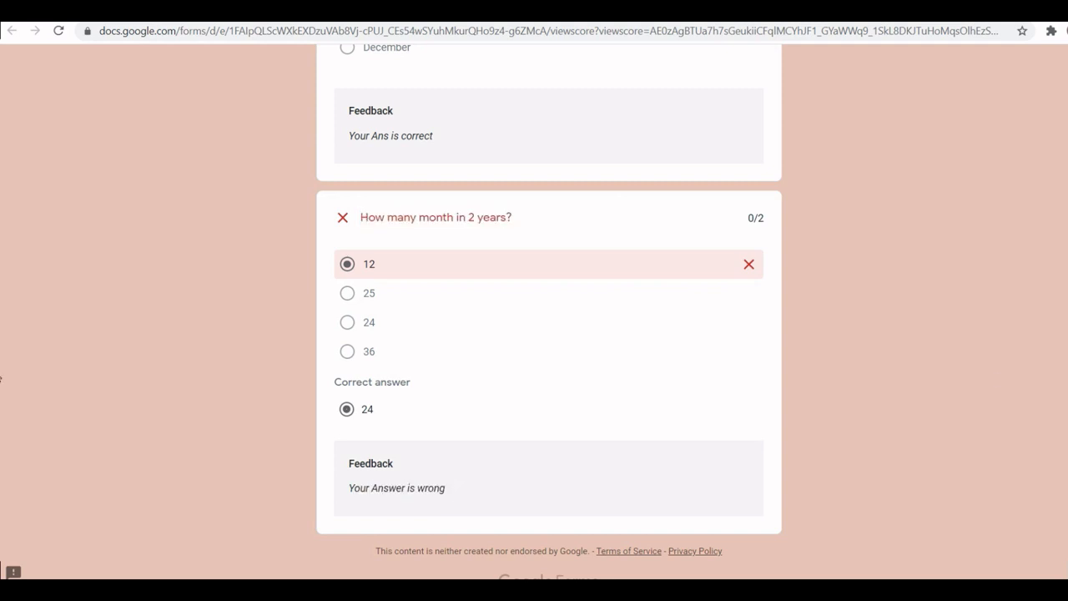
Step: Check the 2/4 total points, then return to the Question paper form editor
scroll(1, 388, up, 10)
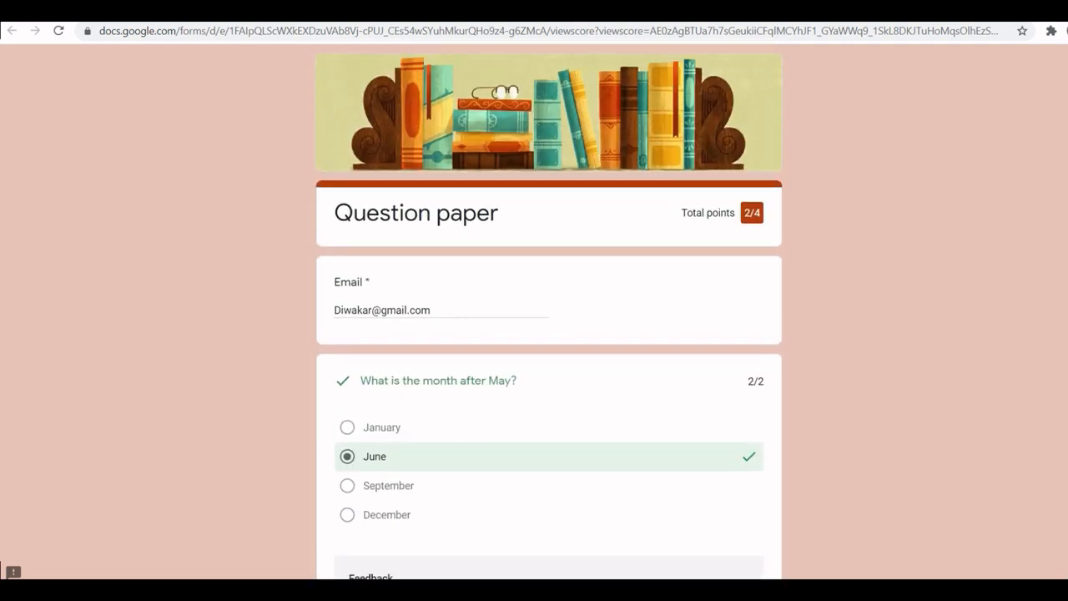
drag(745, 214, 764, 213)
click(368, 11)
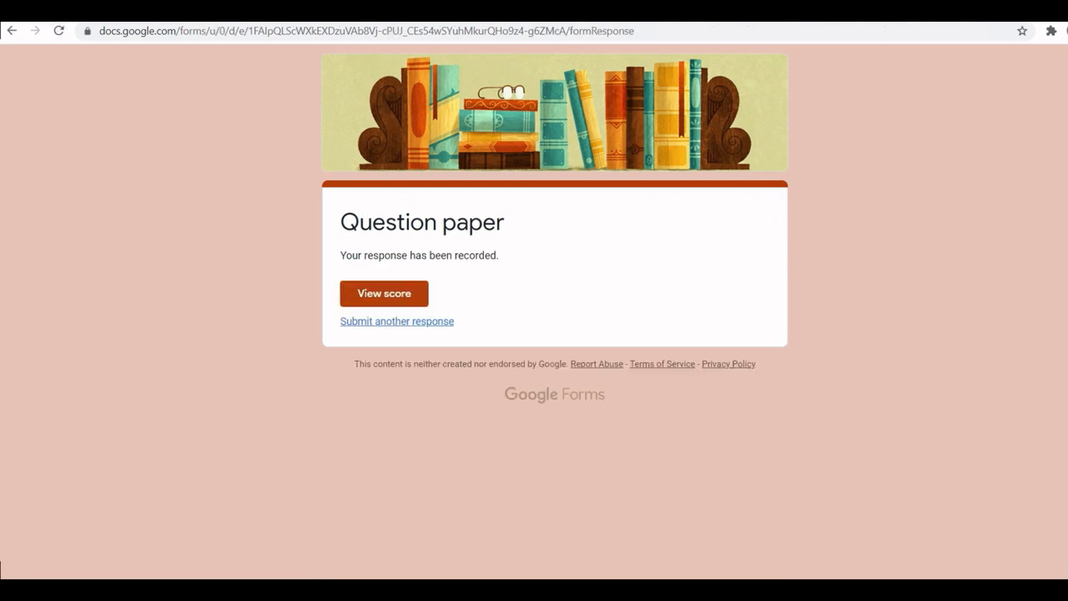
click(75, 11)
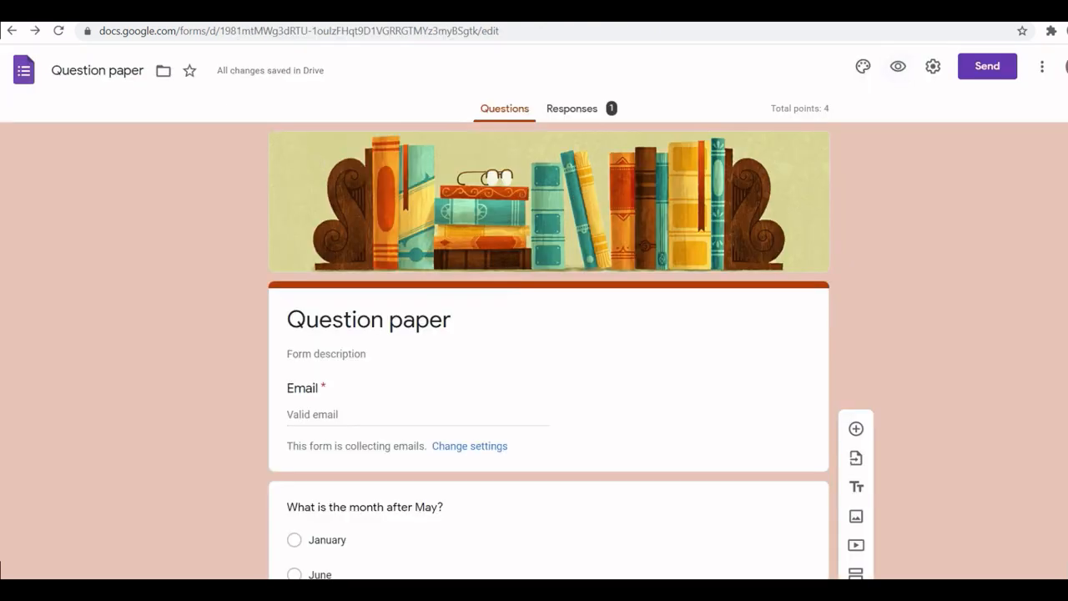
click(567, 111)
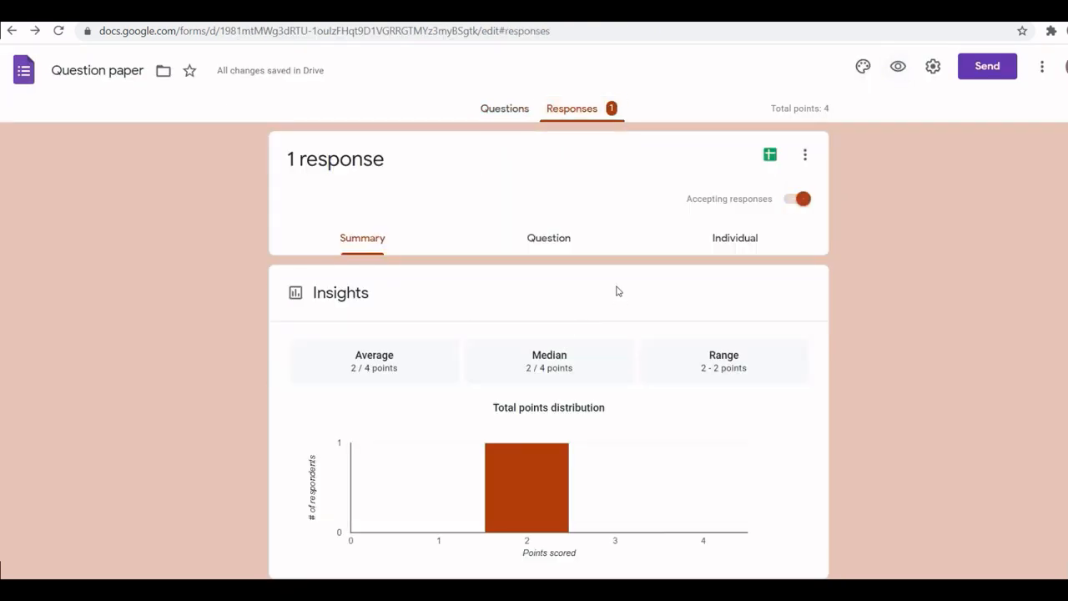
scroll(0, 165, down, 5)
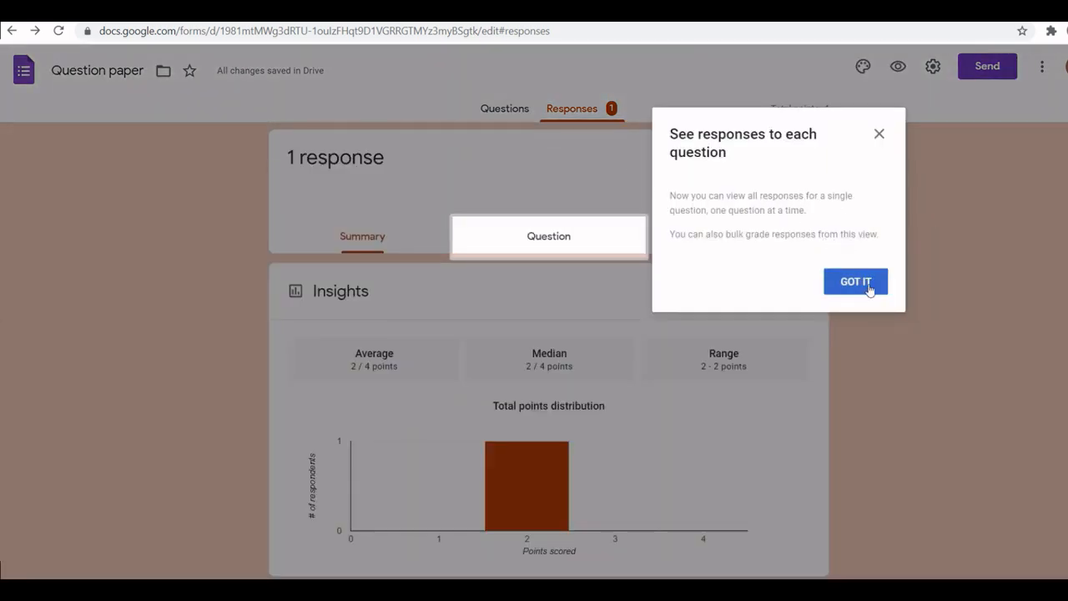
click(878, 135)
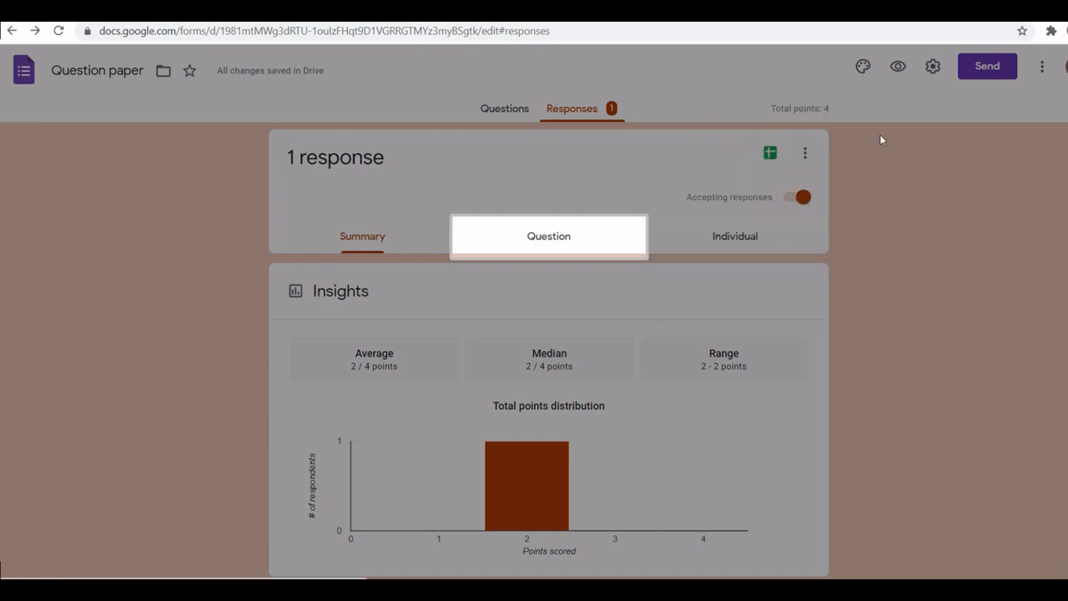
click(556, 236)
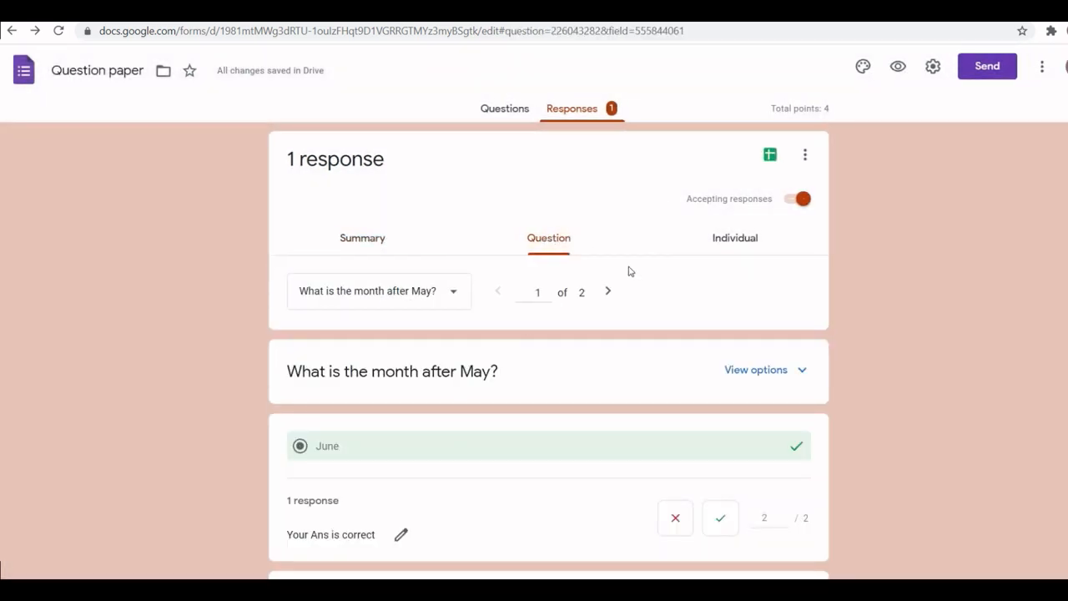
click(735, 245)
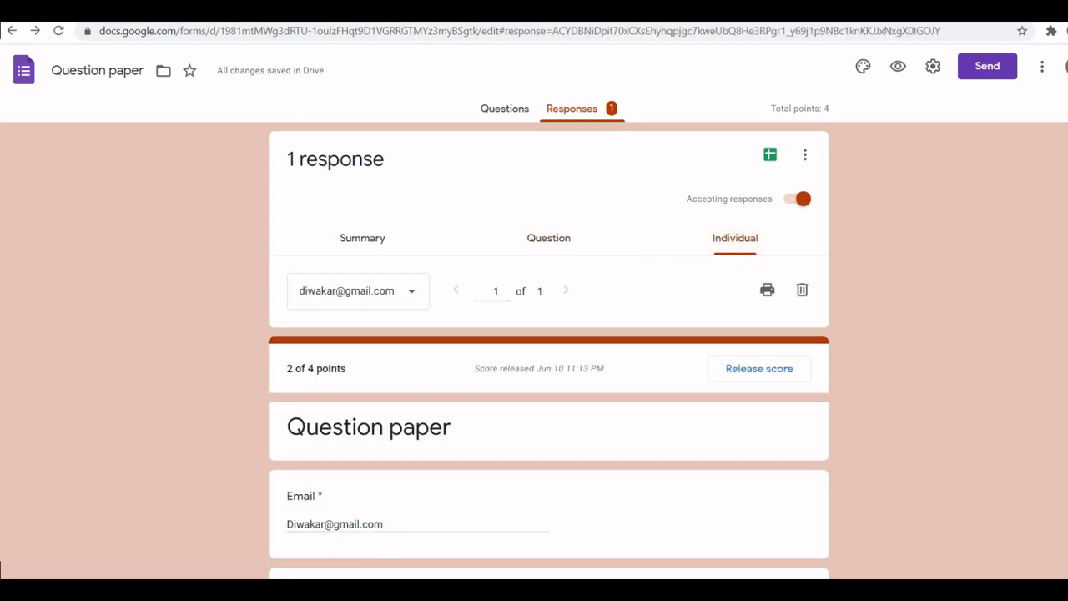
scroll(1, 469, down, 7)
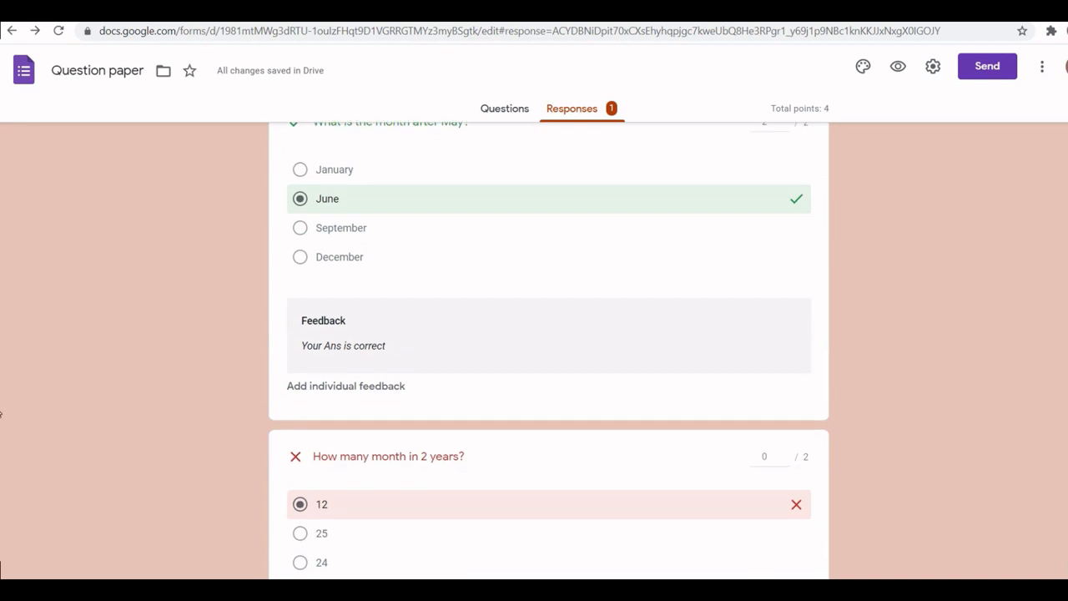
scroll(1, 469, up, 10)
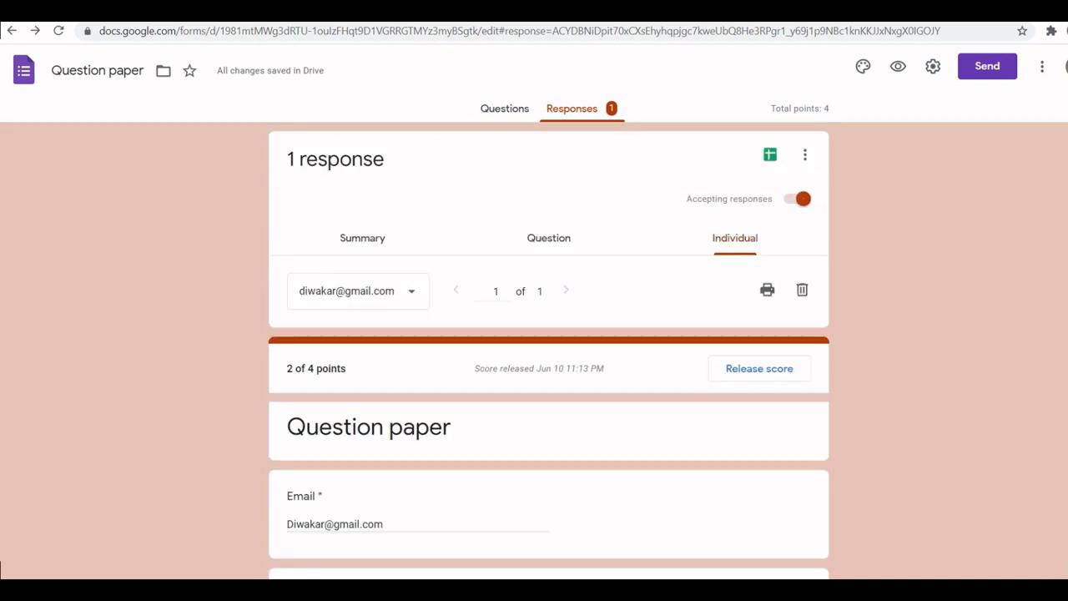
click(505, 107)
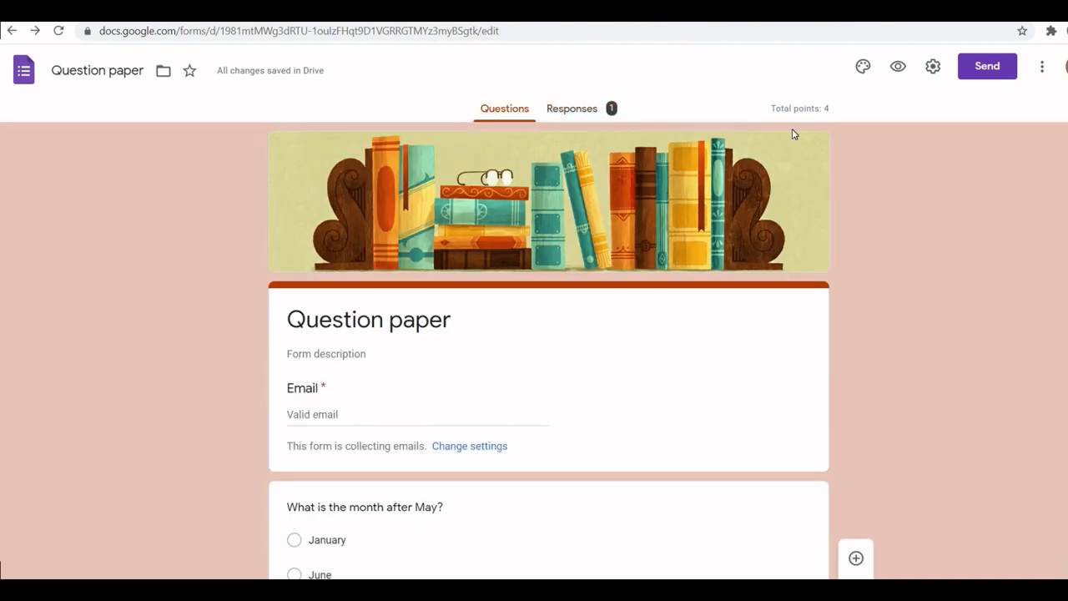
Step: Preview the quiz again, enter a new respondent email, and answer June and 24
click(897, 66)
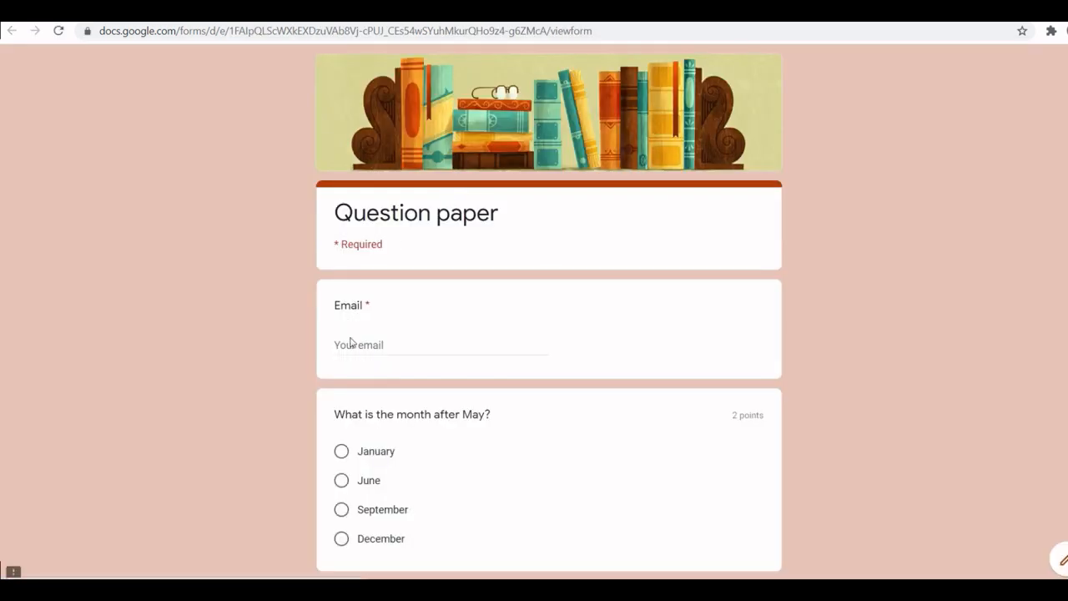
click(350, 342)
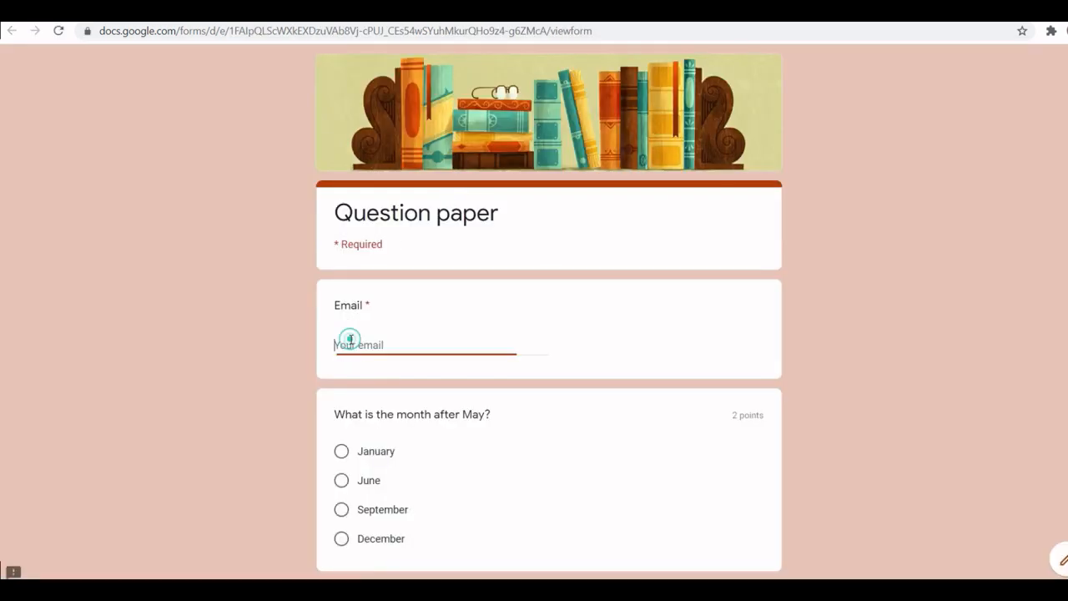
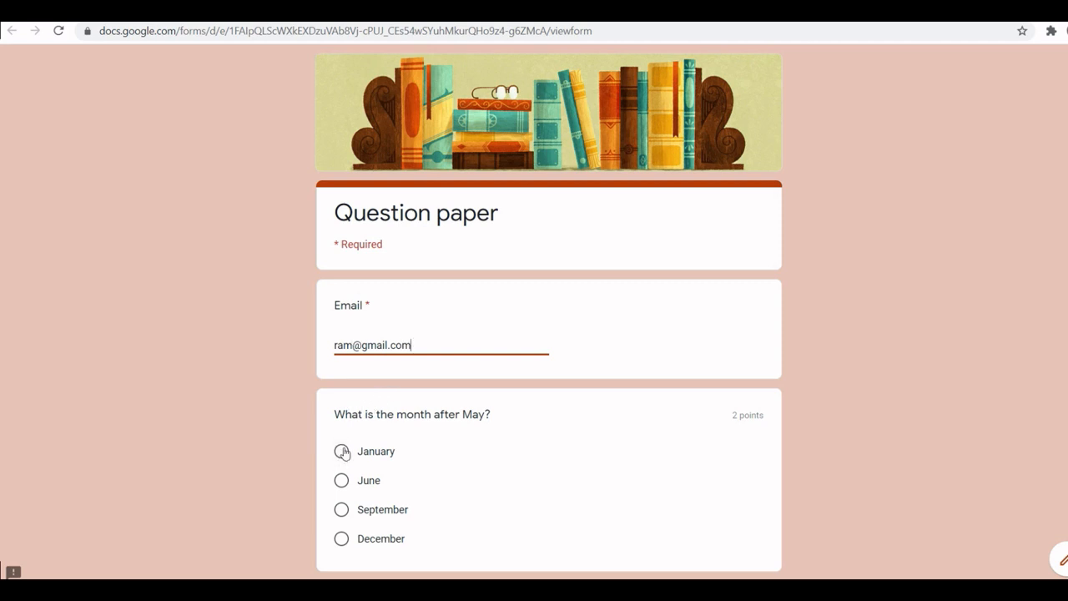
click(340, 482)
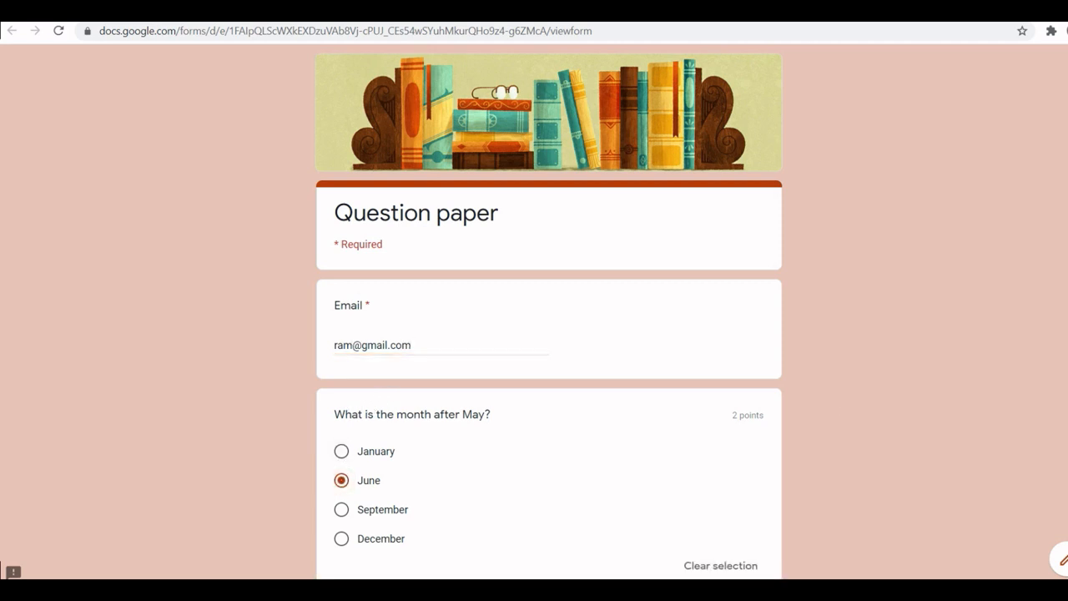
scroll(564, 402, down, 4)
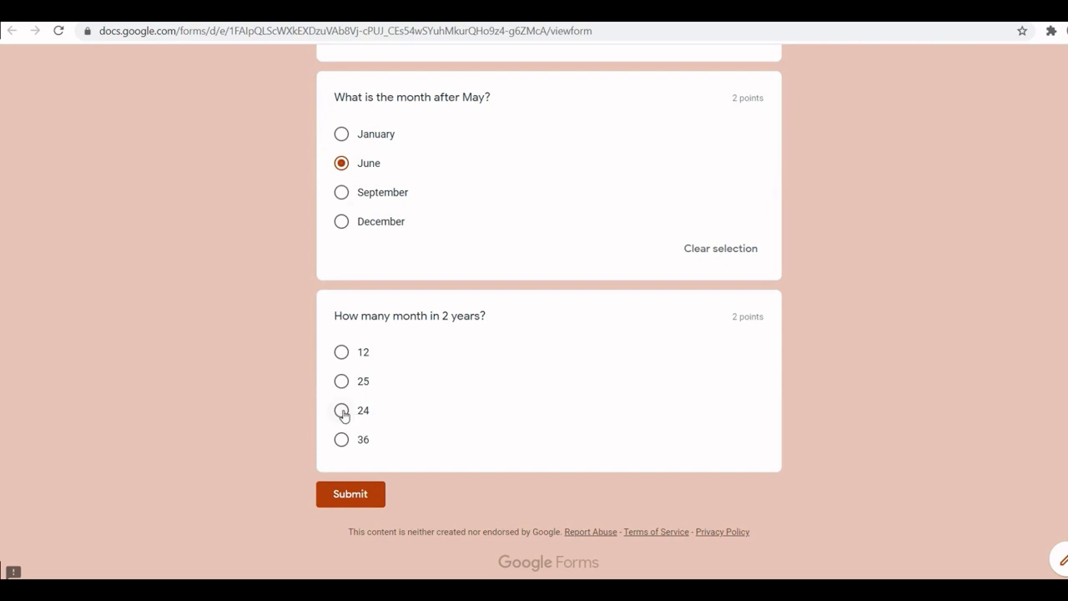
click(342, 409)
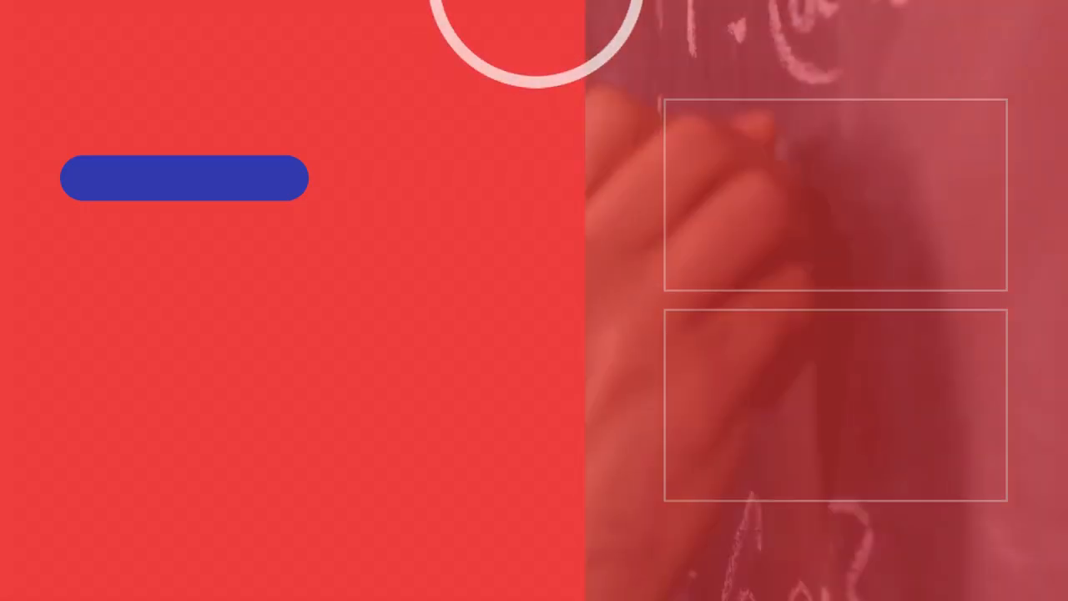